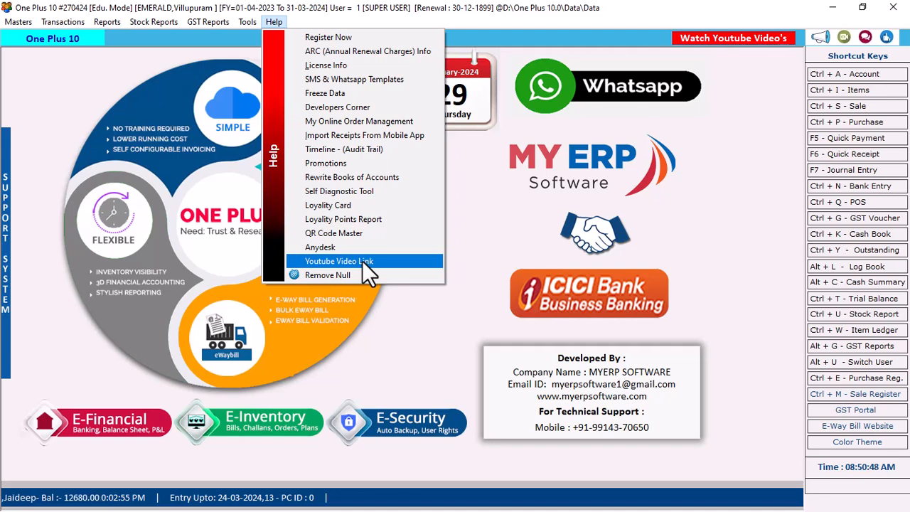
pyautogui.click(362, 261)
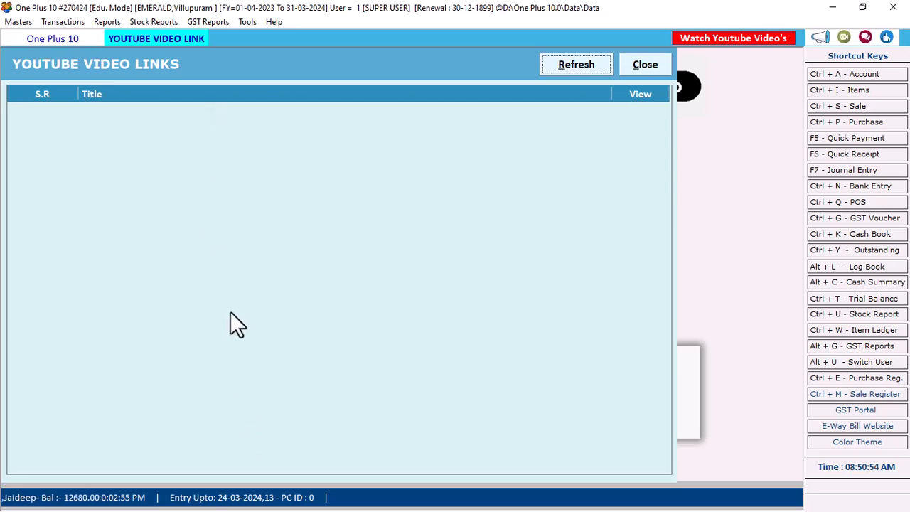
pyautogui.click(636, 70)
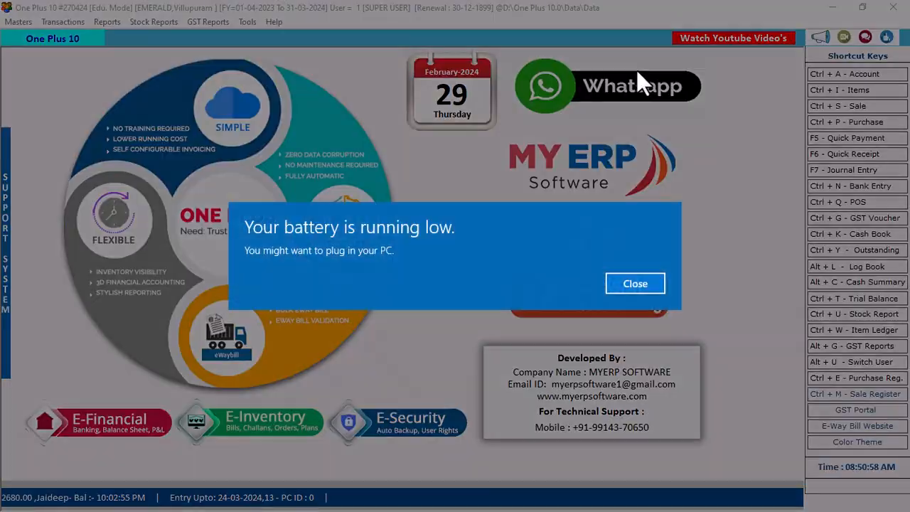
pyautogui.click(625, 283)
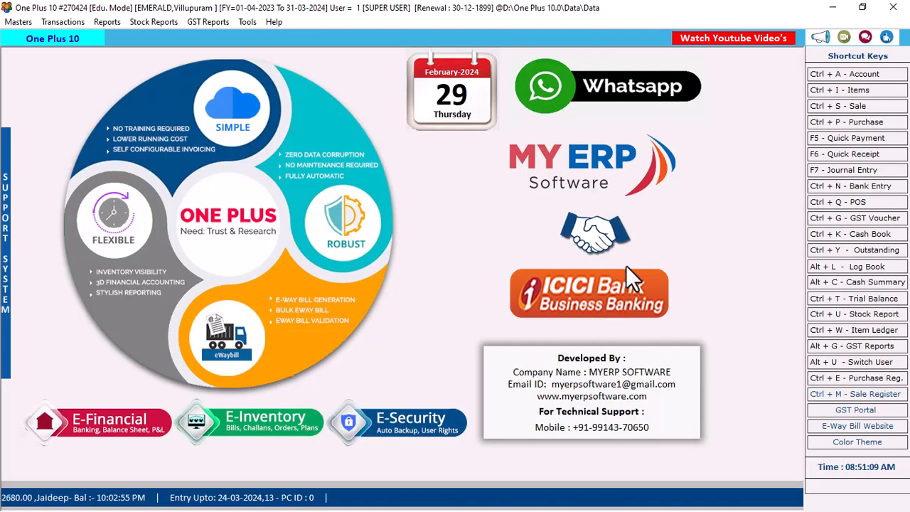
pyautogui.click(272, 24)
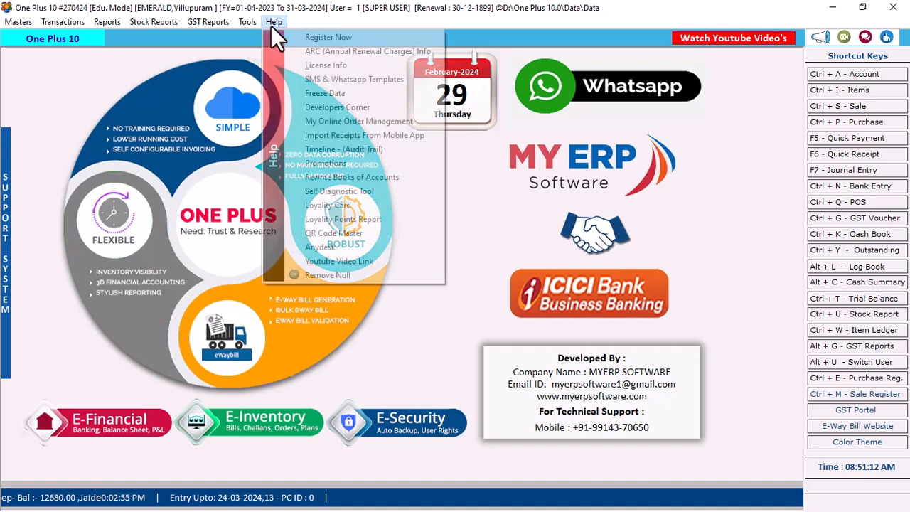
# Open the Loyality Card setup, try As Per Slab, then settle on On Percentage (%) Basis.
pyautogui.click(319, 208)
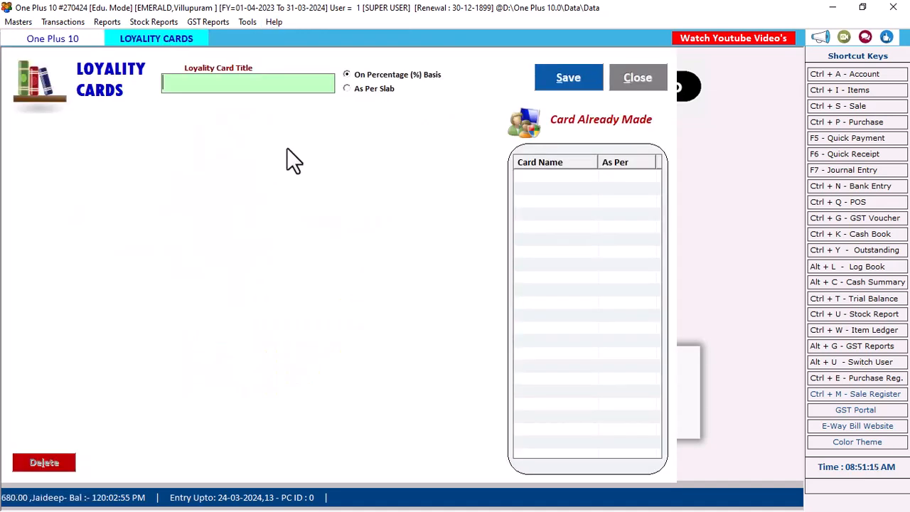
pyautogui.click(358, 91)
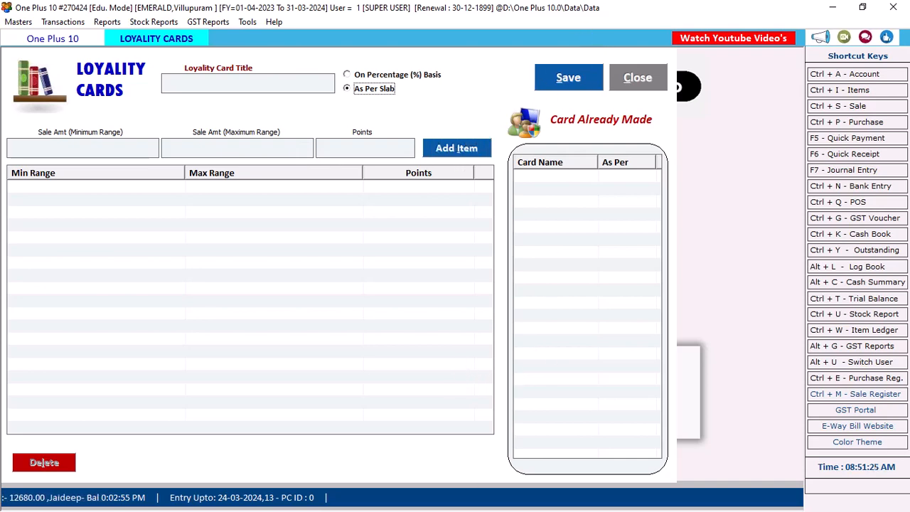
pyautogui.press('super')
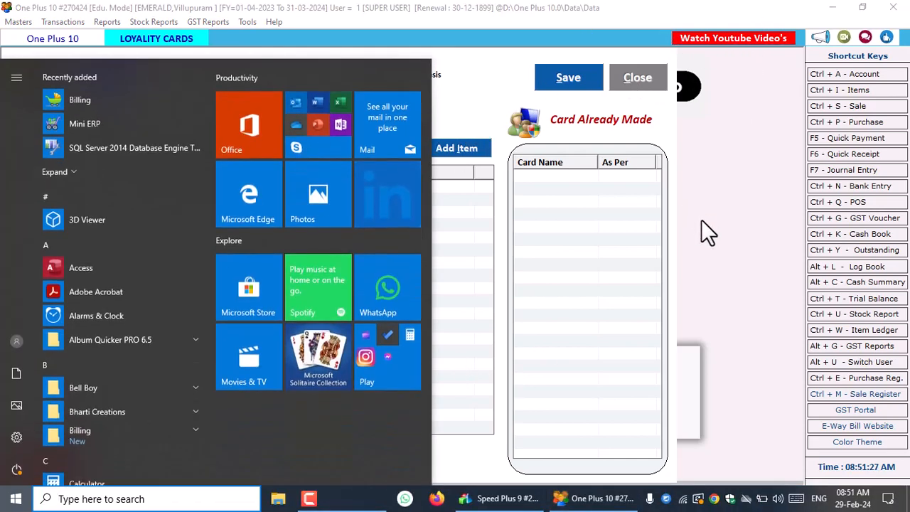
pyautogui.click(467, 93)
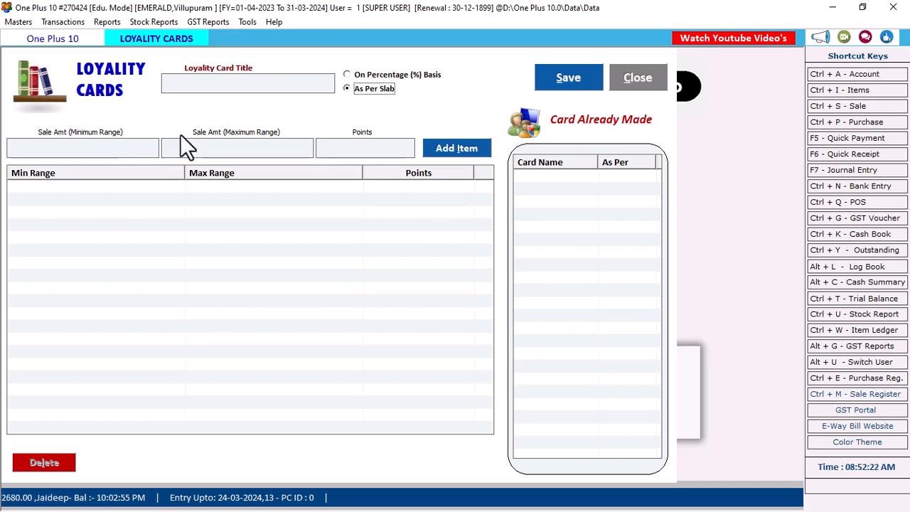
pyautogui.click(365, 79)
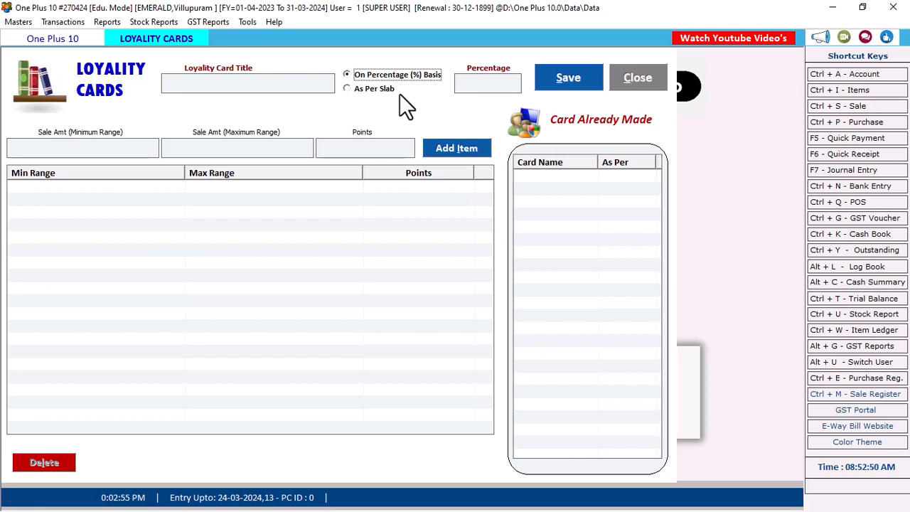
# Create a loyalty card titled 'Gold Cards' at 1 percent and save it.
pyautogui.click(285, 84)
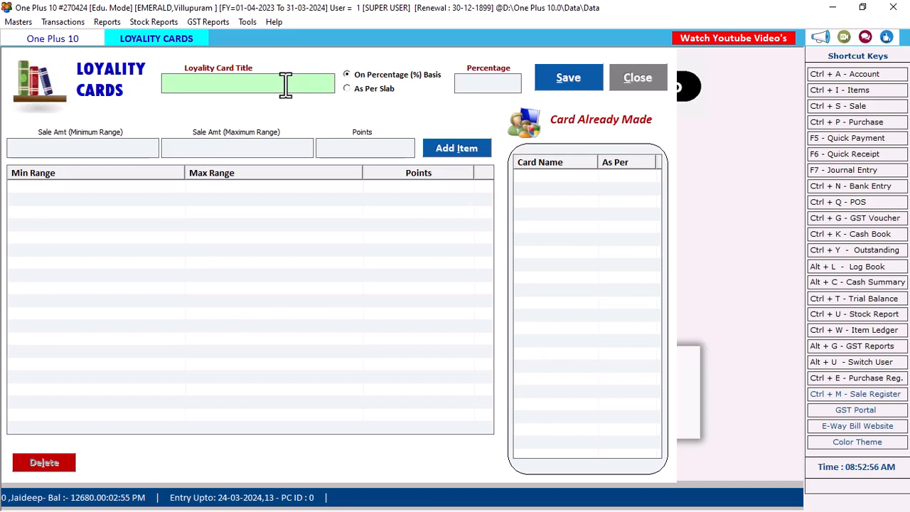
pyautogui.write('Gol')
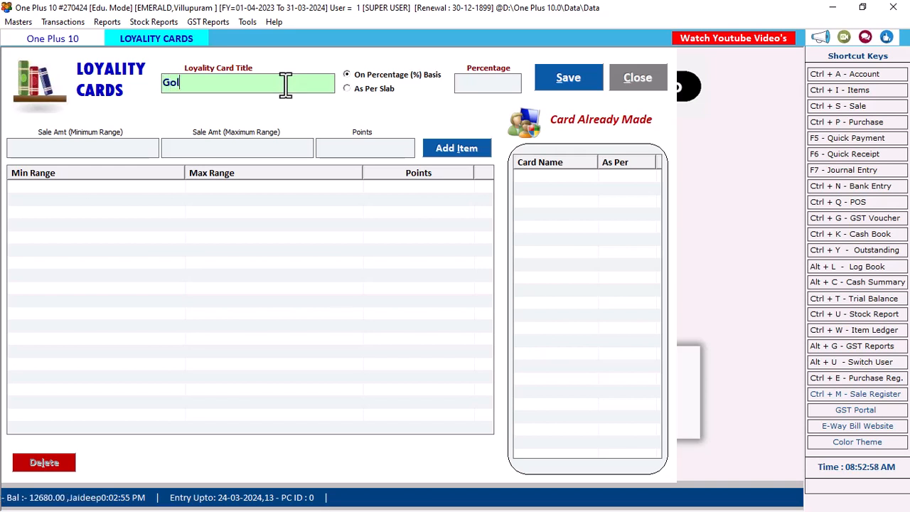
pyautogui.write('d C')
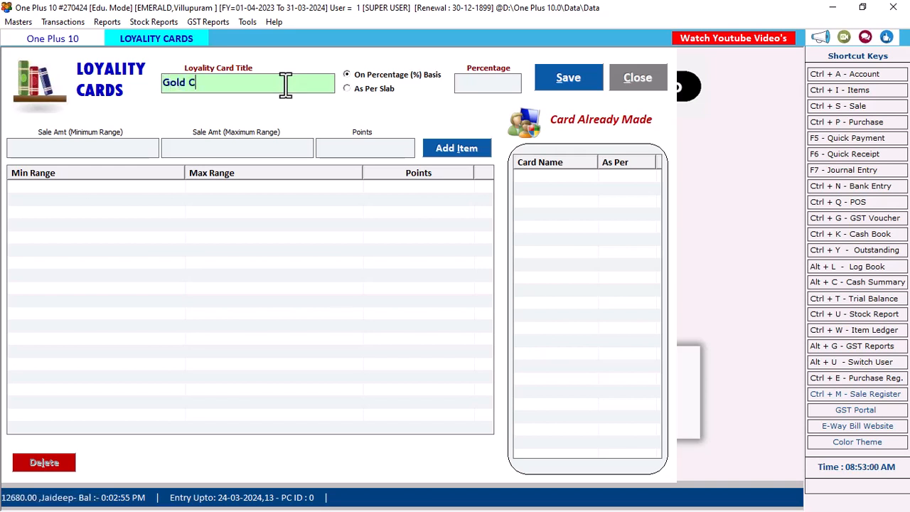
pyautogui.write('ards')
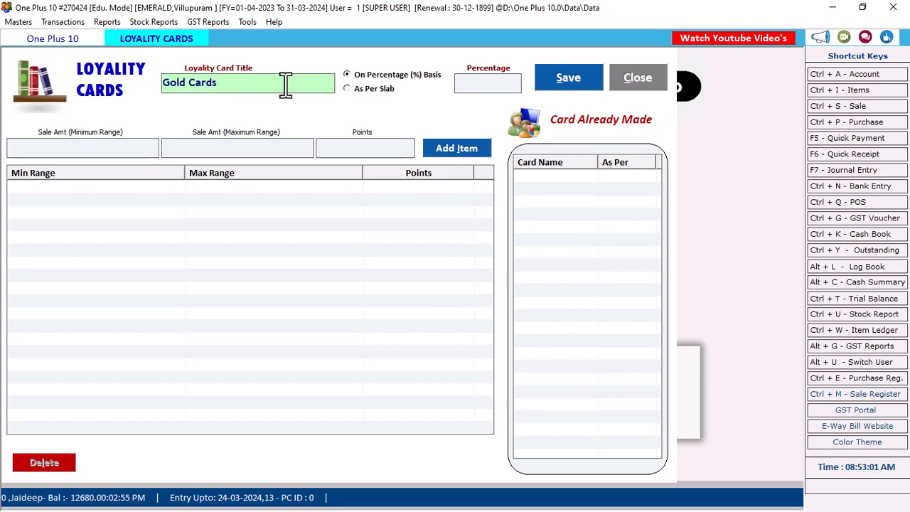
pyautogui.click(496, 87)
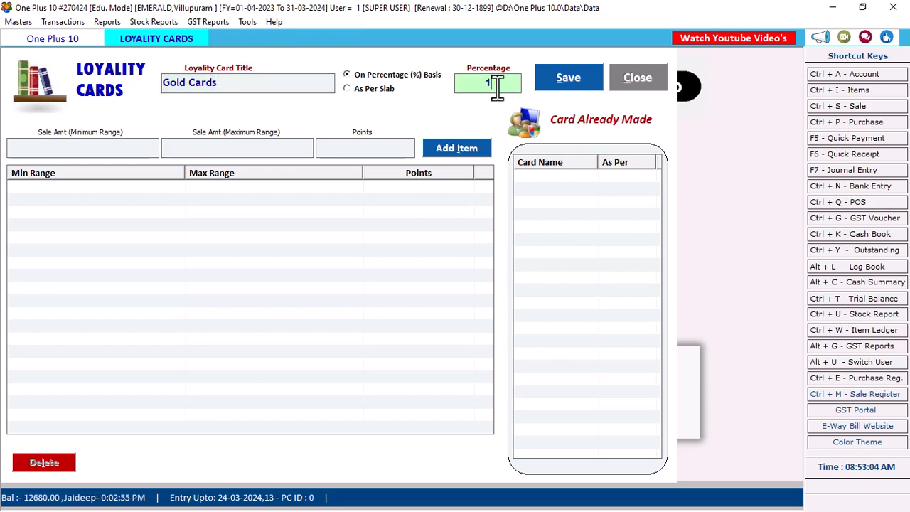
pyautogui.write('1')
pyautogui.click(561, 75)
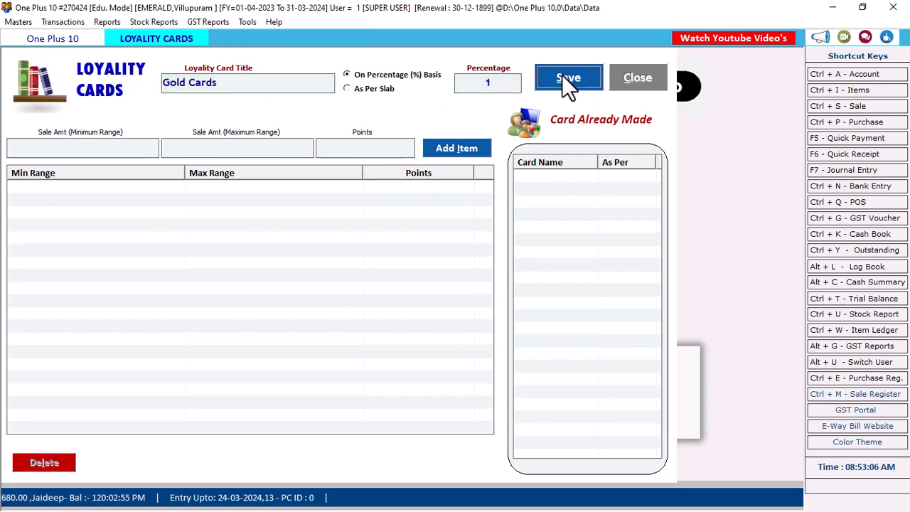
pyautogui.click(486, 307)
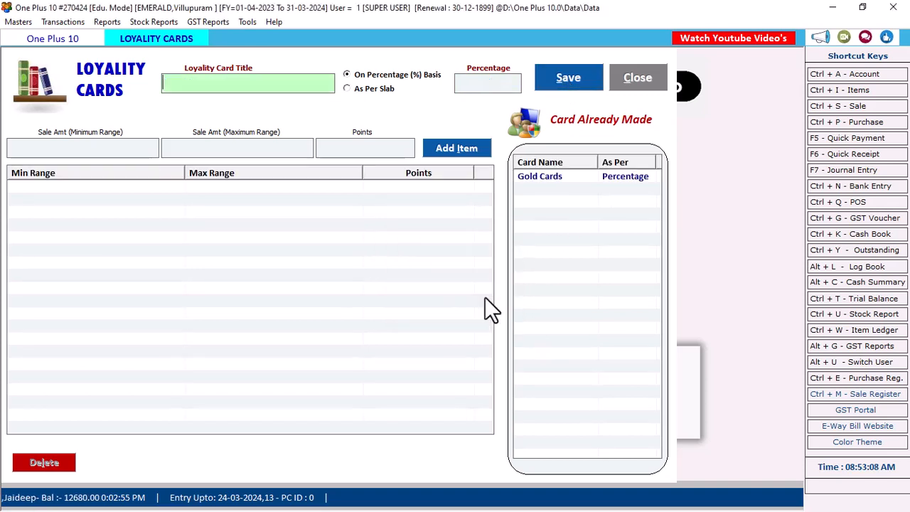
pyautogui.click(563, 178)
# Create a second loyalty card titled 'Gift Cards' at 5 percent and save it.
pyautogui.click(264, 84)
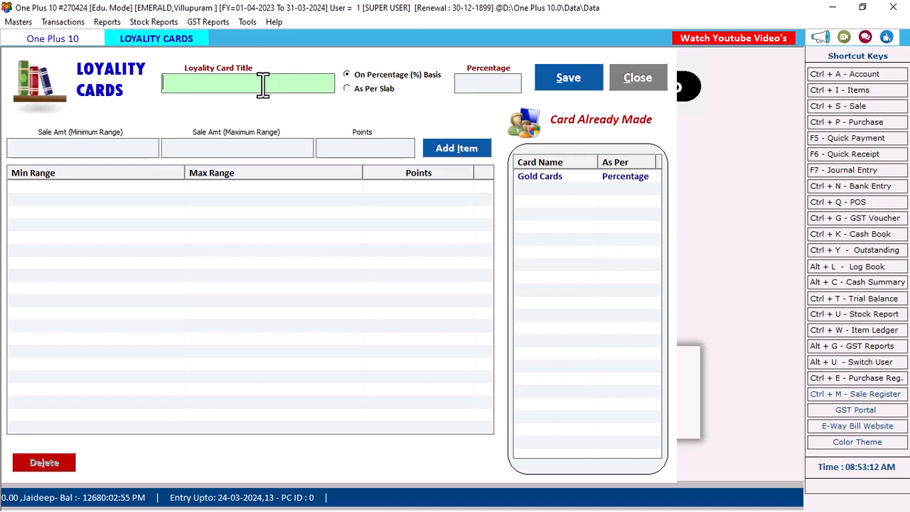
pyautogui.write('Gi')
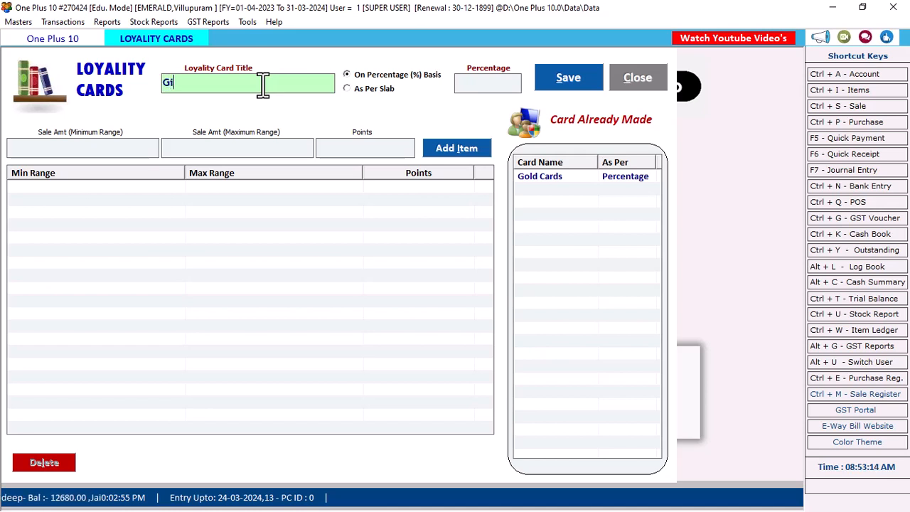
pyautogui.write('ft Ca')
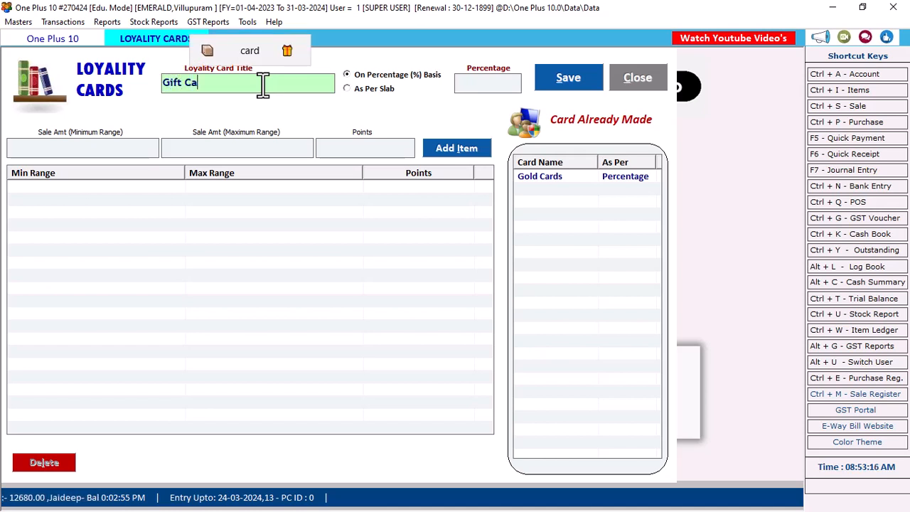
pyautogui.write('rds')
pyautogui.click(480, 82)
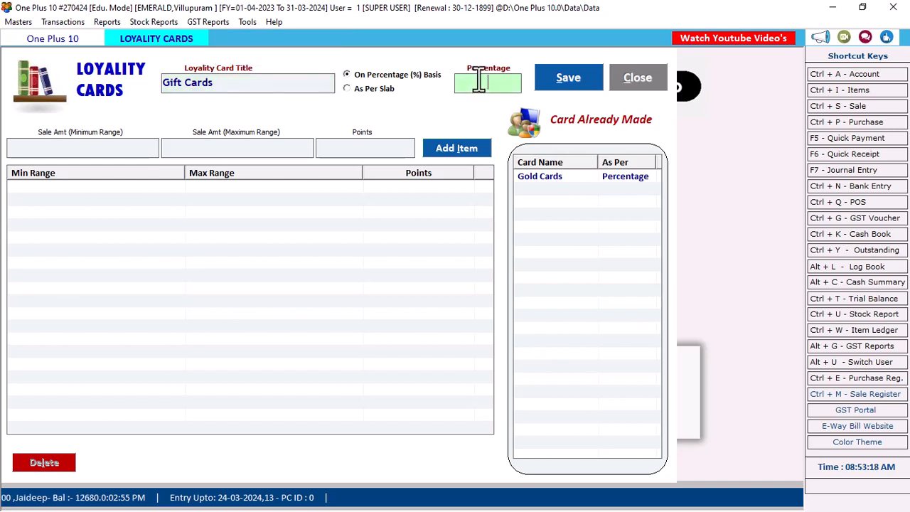
pyautogui.write('5')
pyautogui.click(562, 83)
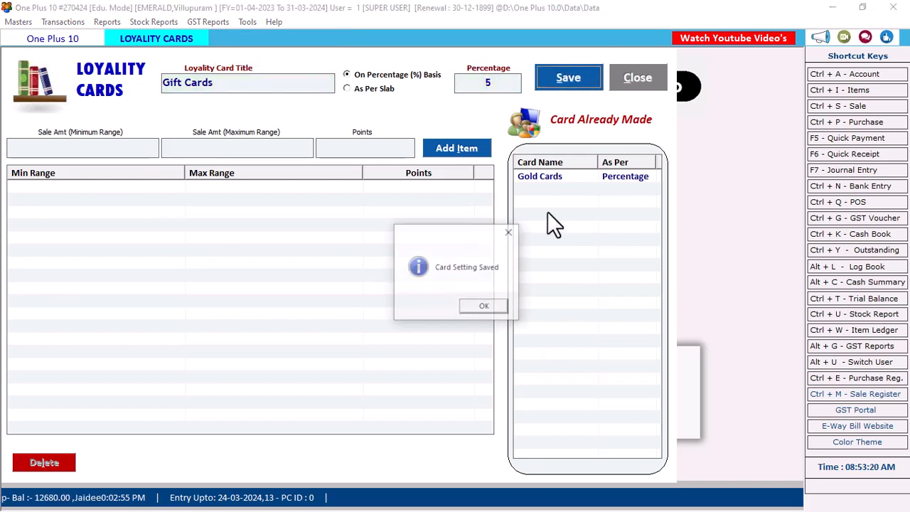
pyautogui.click(486, 306)
pyautogui.click(559, 177)
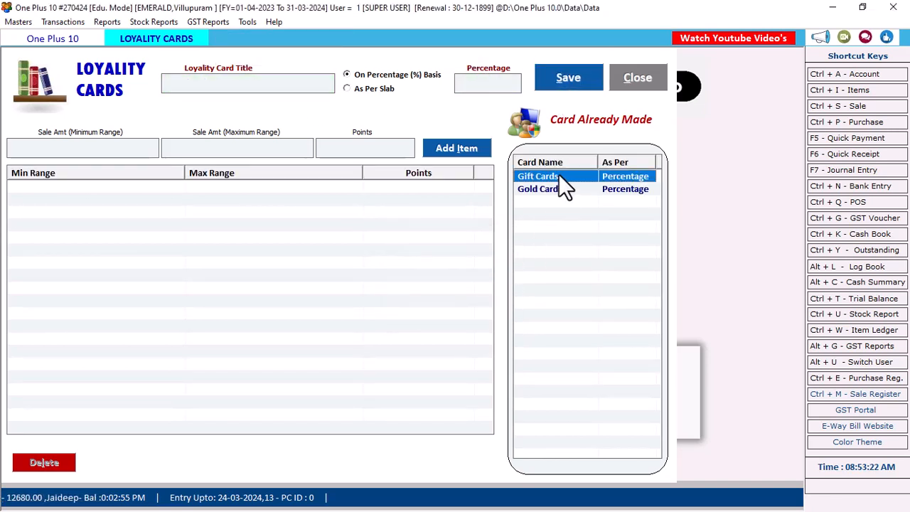
# Delete the Gift Cards loyalty card, leaving only Gold Cards.
pyautogui.click(554, 189)
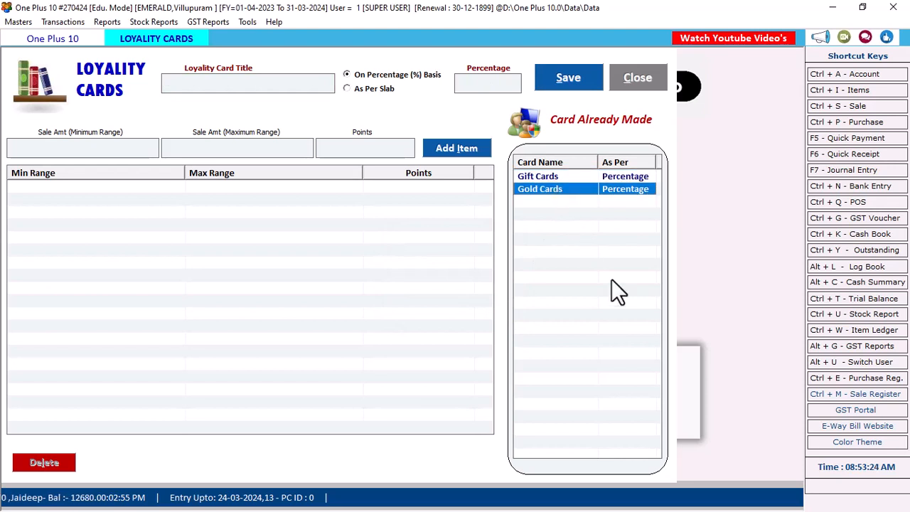
pyautogui.doubleClick(565, 193)
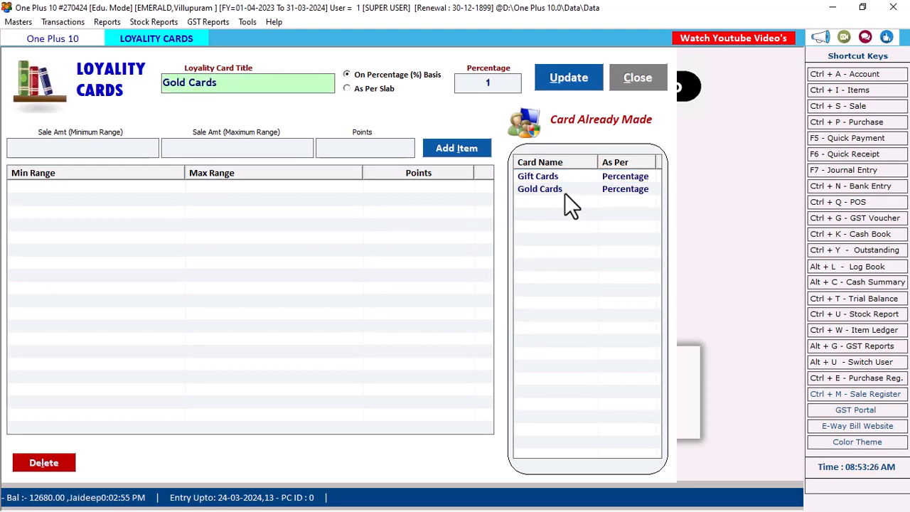
pyautogui.doubleClick(554, 179)
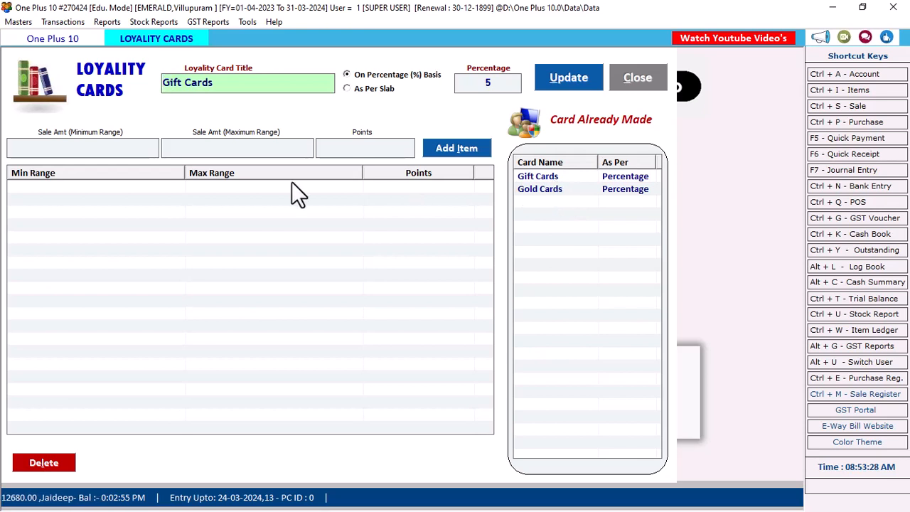
pyautogui.click(65, 464)
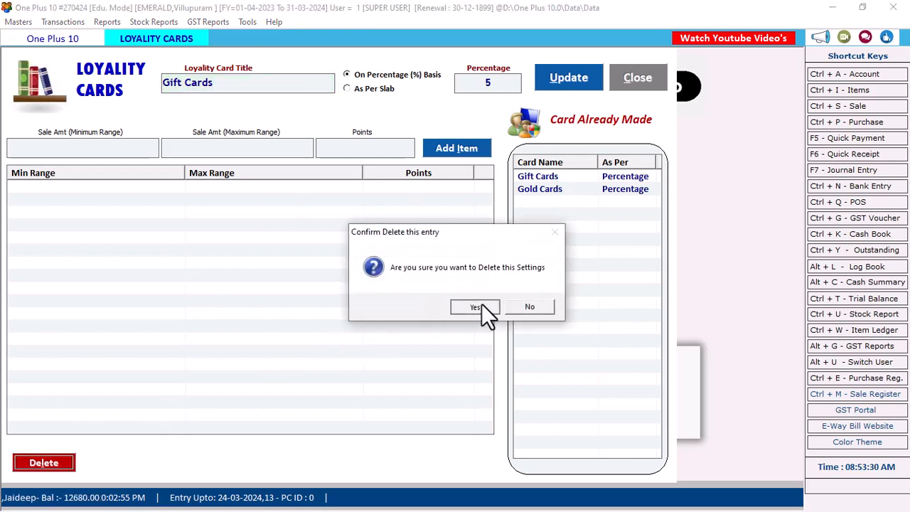
pyautogui.click(481, 305)
pyautogui.click(509, 308)
pyautogui.click(557, 179)
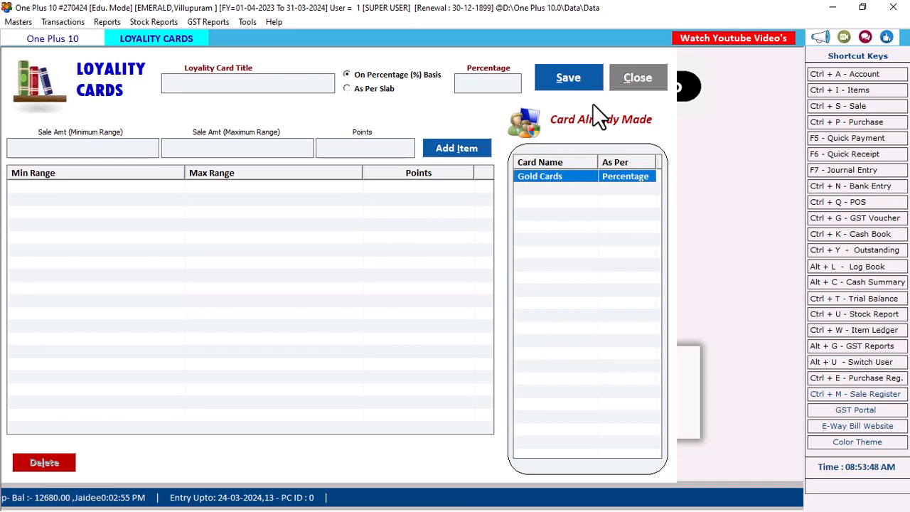
# Keep the percentage basis with Gold Cards selected and close the loyalty cards setup.
pyautogui.click(371, 90)
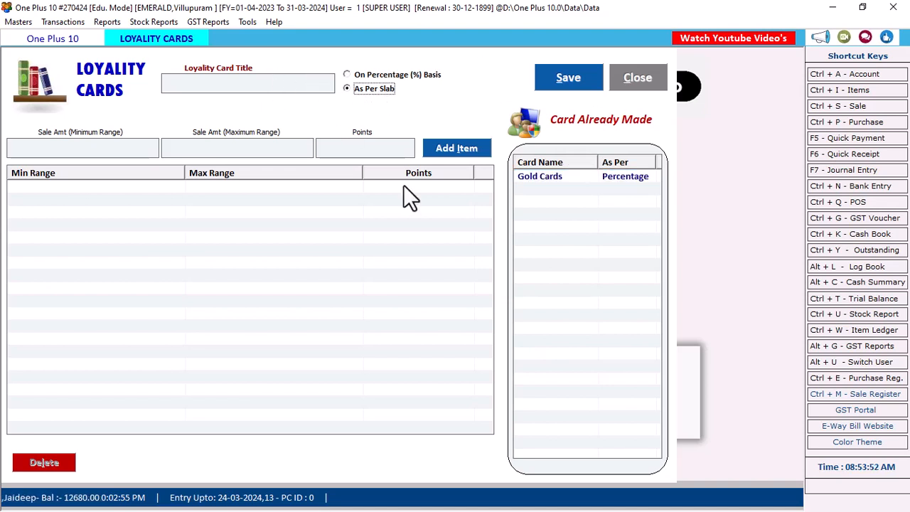
pyautogui.click(364, 74)
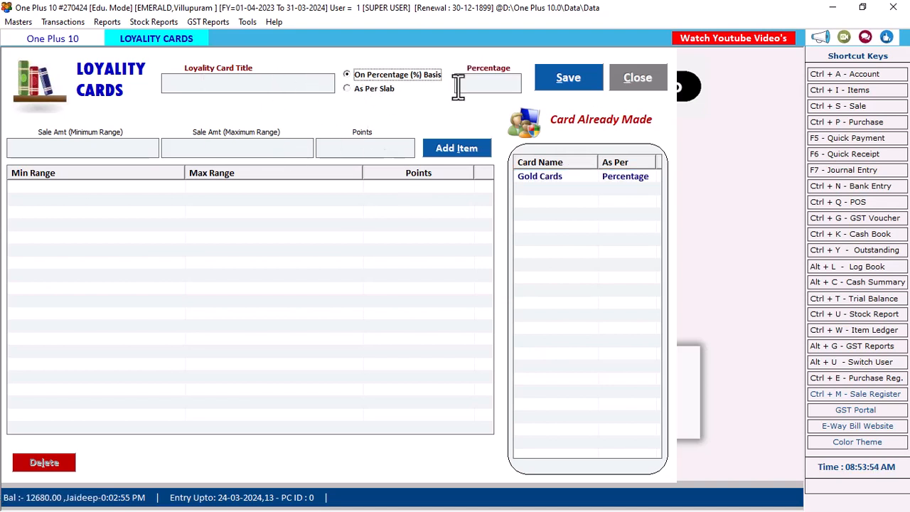
pyautogui.click(542, 175)
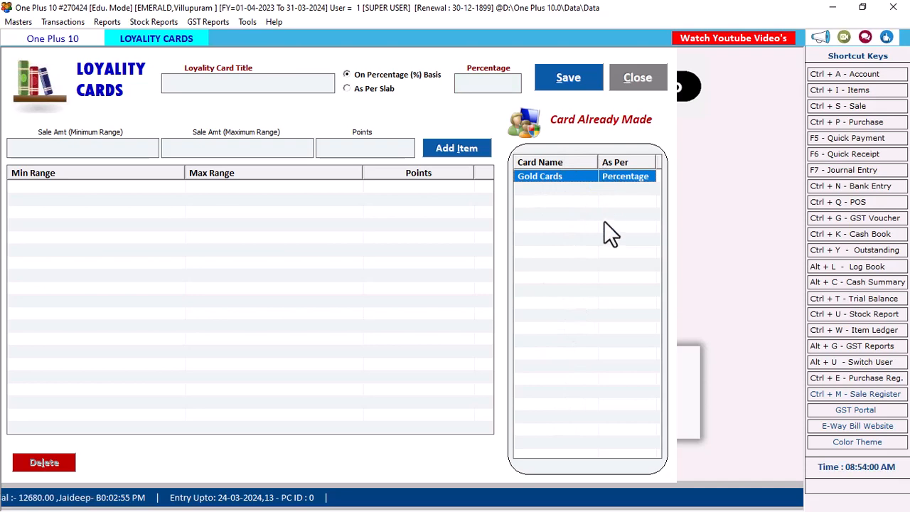
pyautogui.click(632, 74)
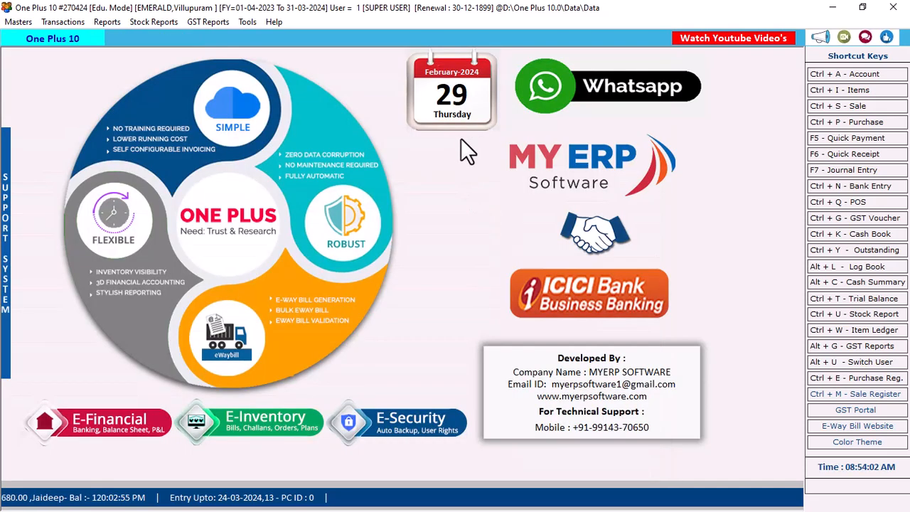
# Review members' points in the Gold Cards loyalty points report, then start new POS bill 14.
pyautogui.click(273, 23)
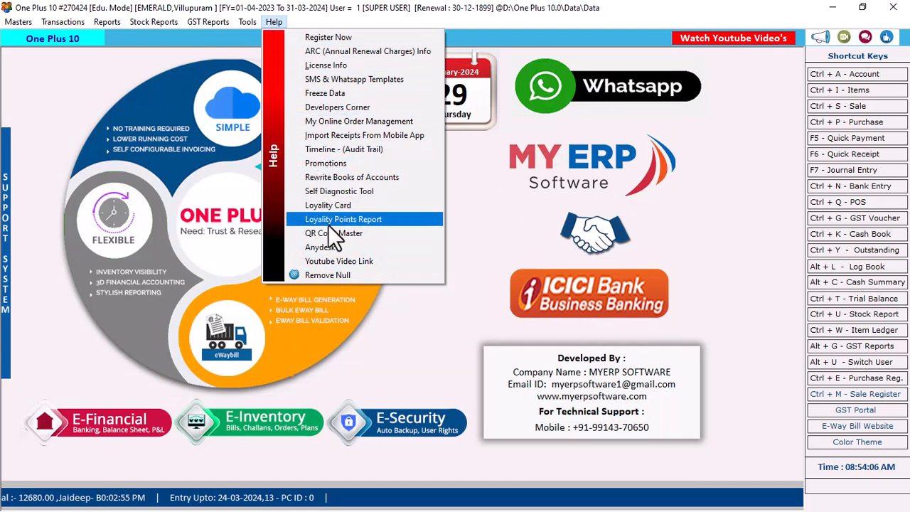
pyautogui.click(370, 221)
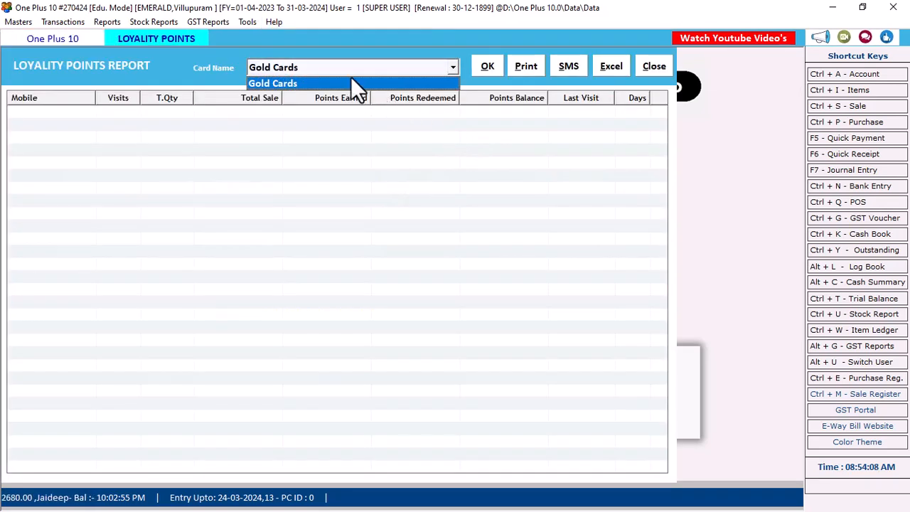
pyautogui.click(487, 66)
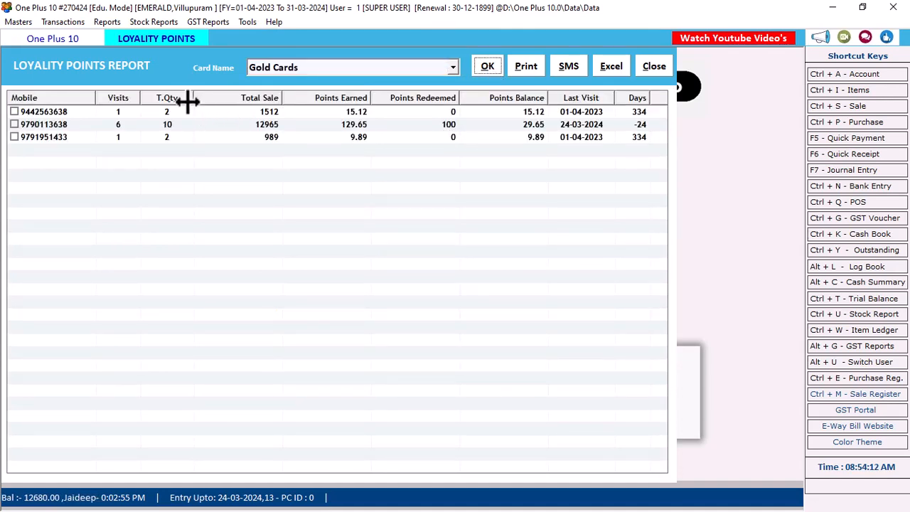
pyautogui.click(134, 113)
pyautogui.click(106, 125)
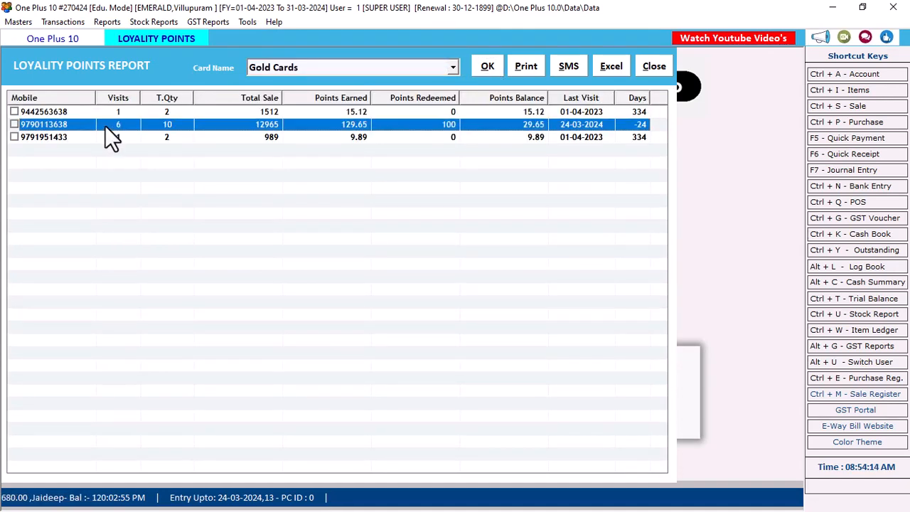
pyautogui.click(273, 113)
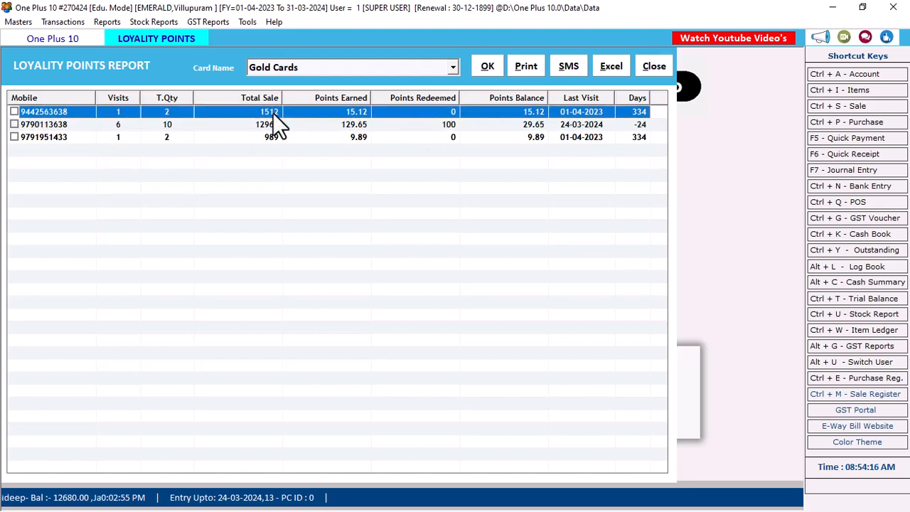
pyautogui.click(273, 129)
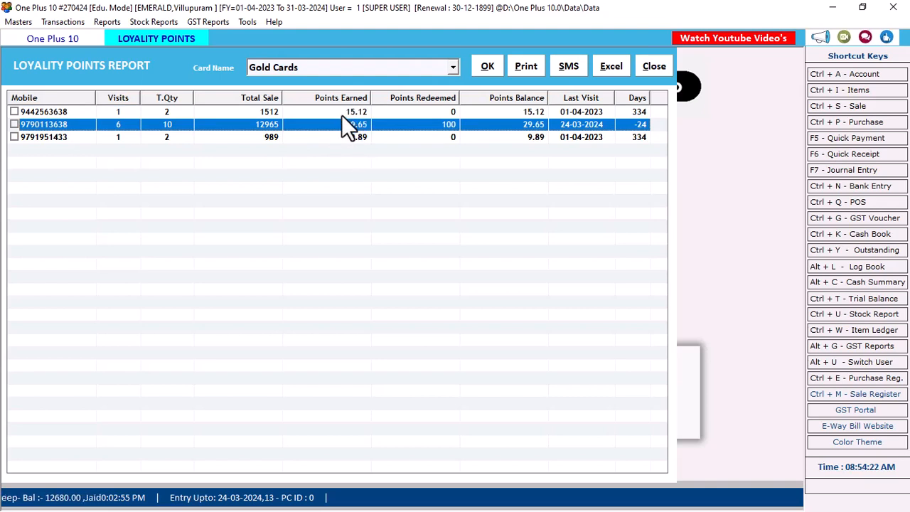
pyautogui.click(650, 62)
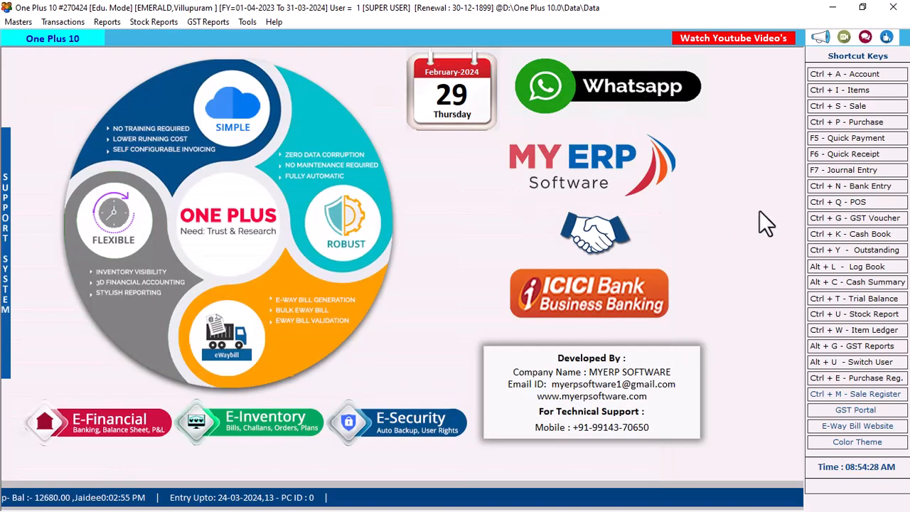
pyautogui.click(851, 205)
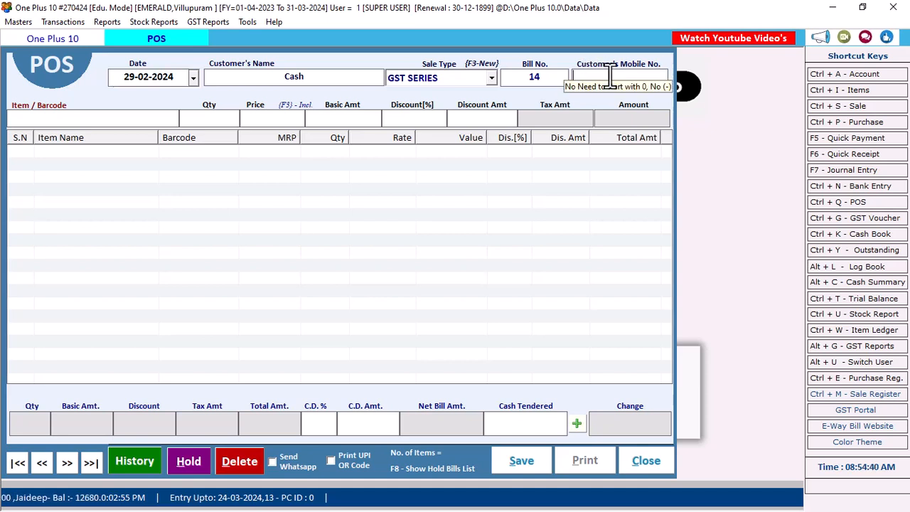
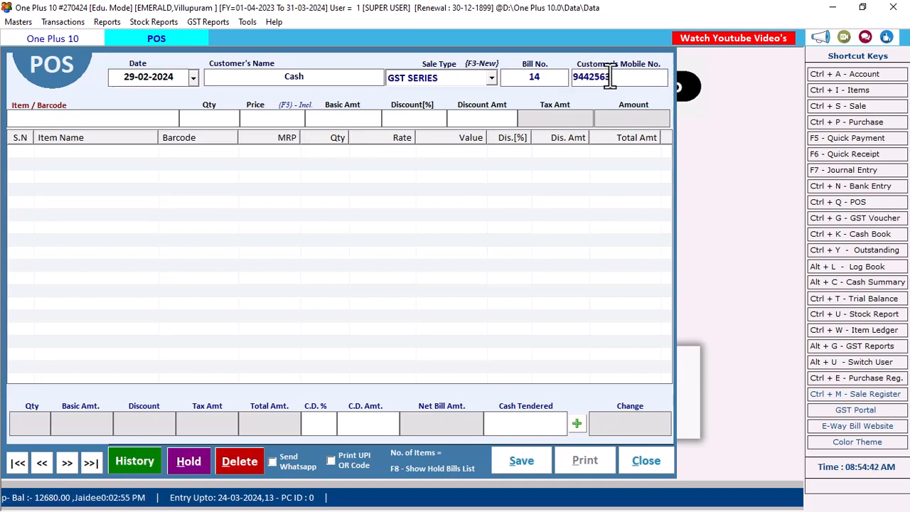
# Find the customer by mobile number and add one Jimikki at 1750.00 to bill 14.
pyautogui.press('Return')
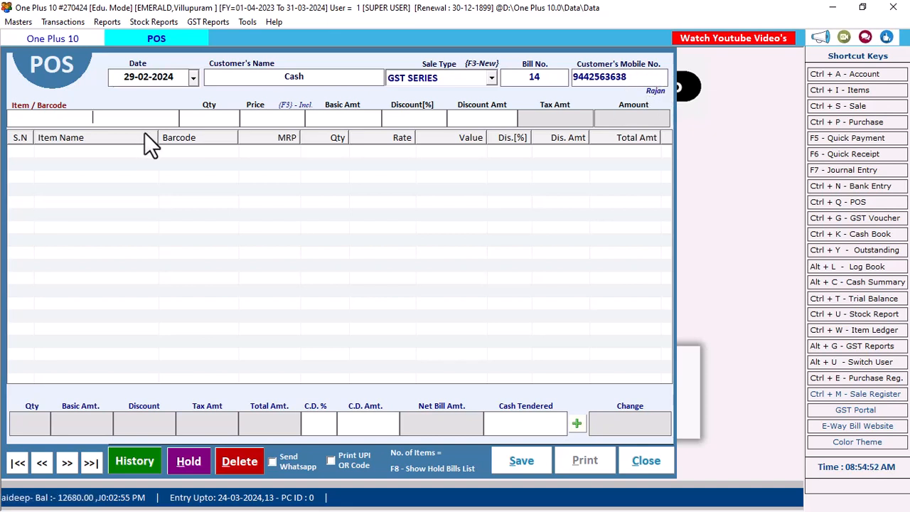
pyautogui.write('ji')
pyautogui.press('Return')
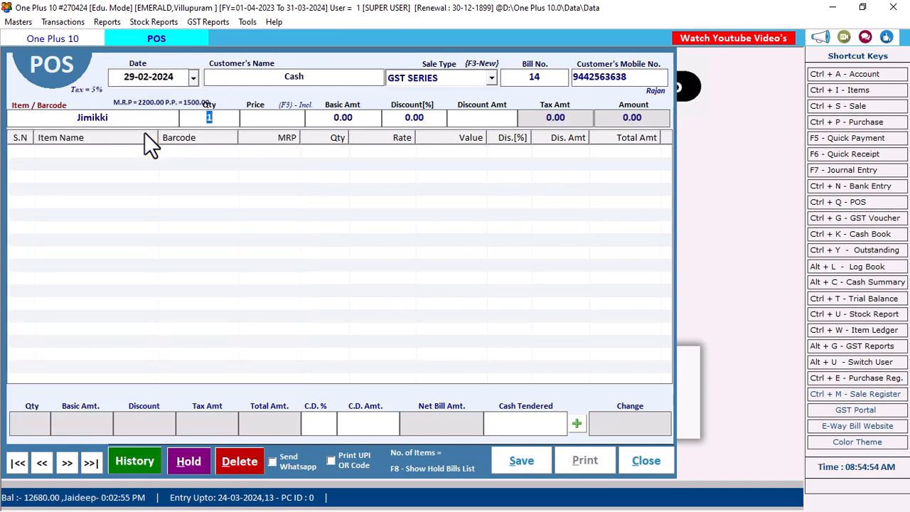
pyautogui.press('Return')
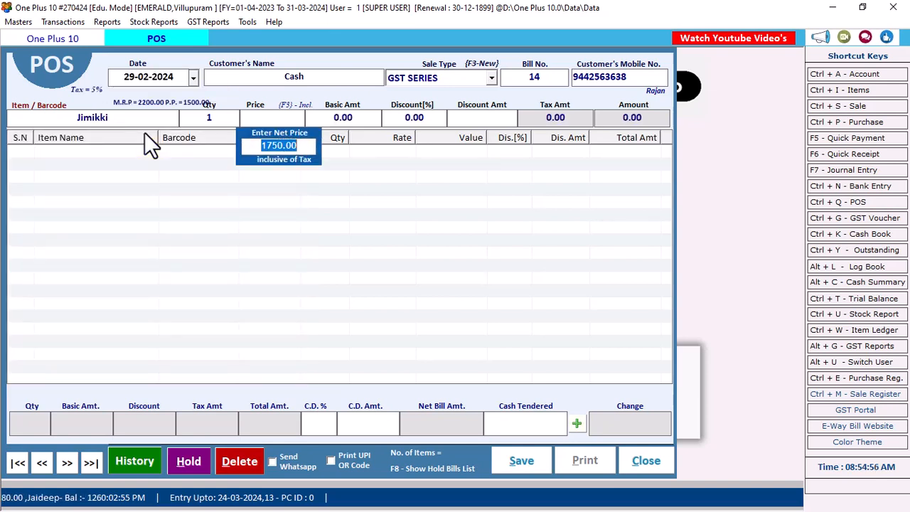
pyautogui.press('Return')
pyautogui.press('Return')
pyautogui.press('Return')
pyautogui.press('Return')
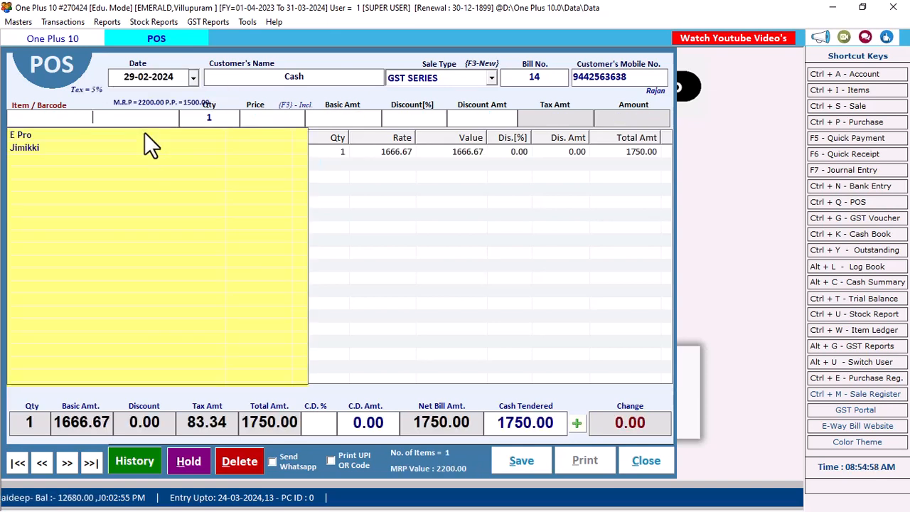
pyautogui.click(401, 264)
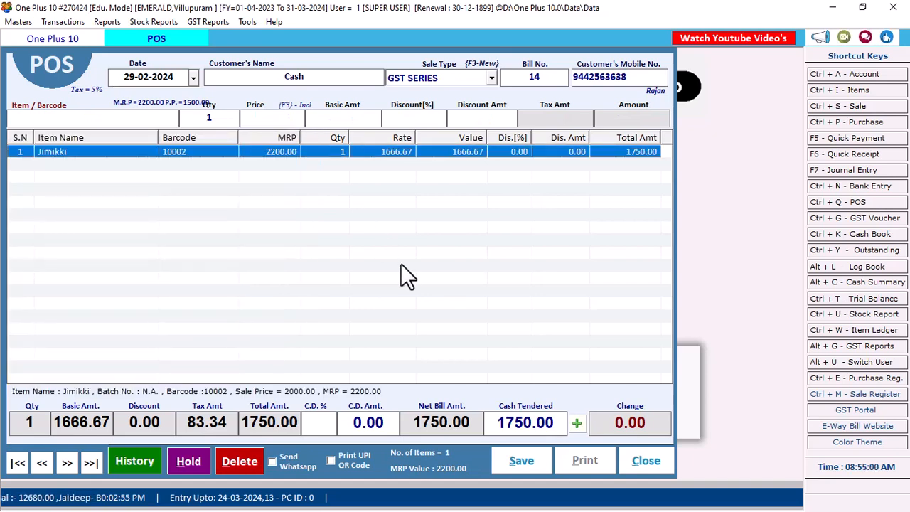
pyautogui.click(576, 424)
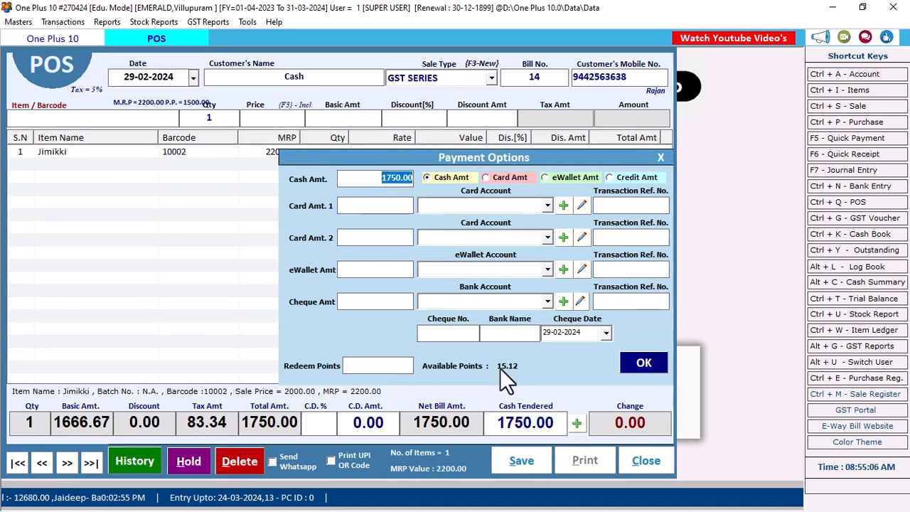
# Redeem 10 loyalty points, take 1740 in cash, and save and print bill 14.
pyautogui.click(372, 366)
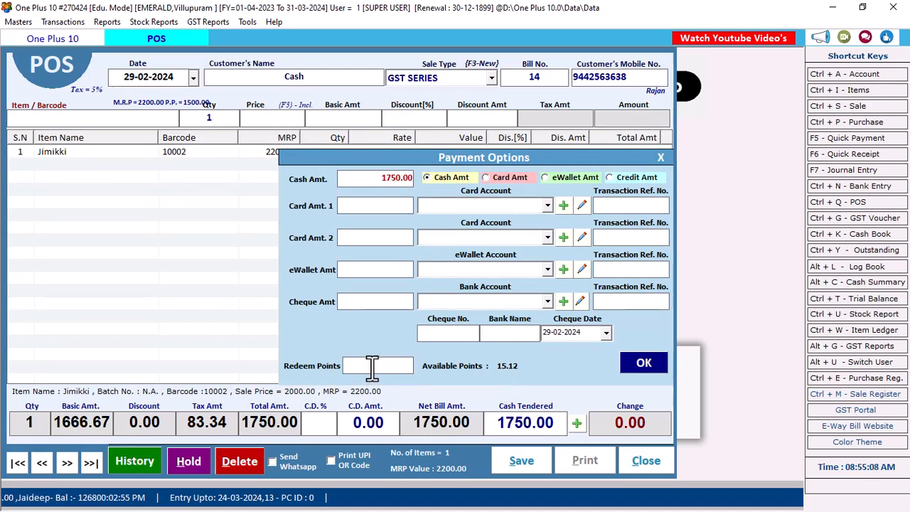
pyautogui.write('10')
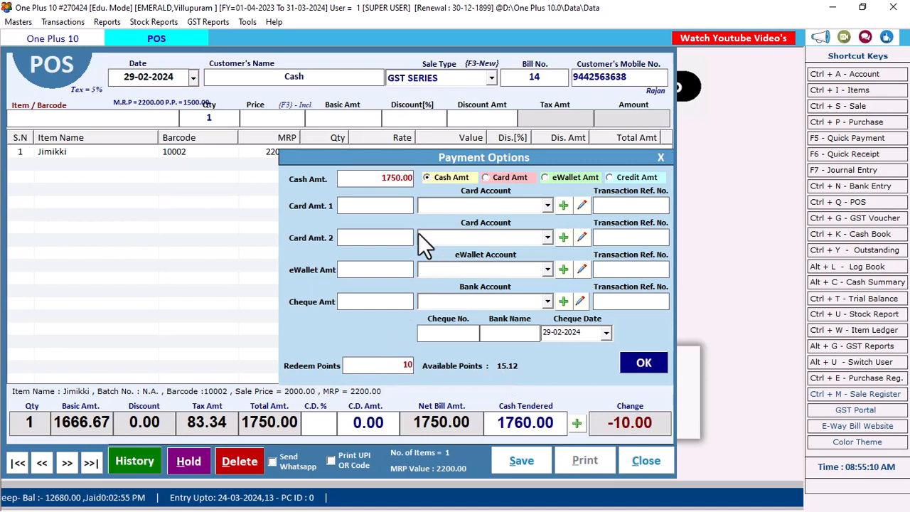
pyautogui.click(376, 179)
pyautogui.write('1740')
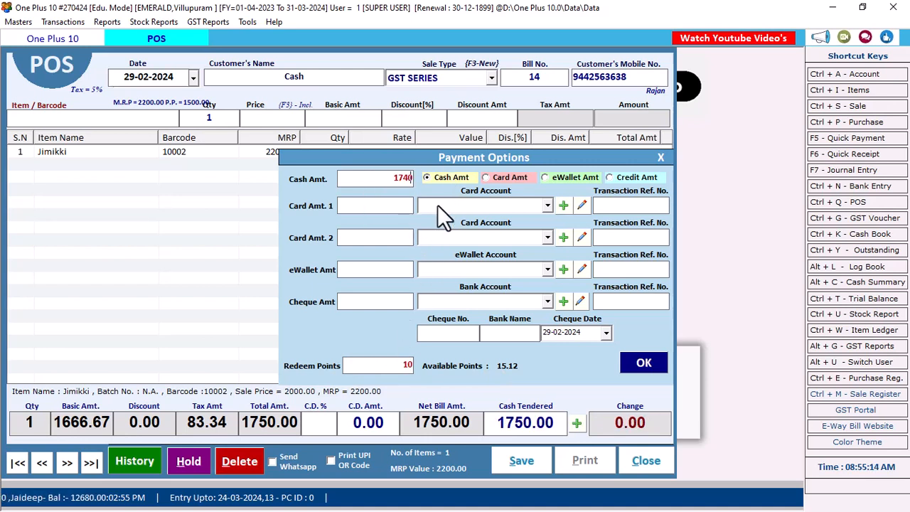
pyautogui.click(402, 367)
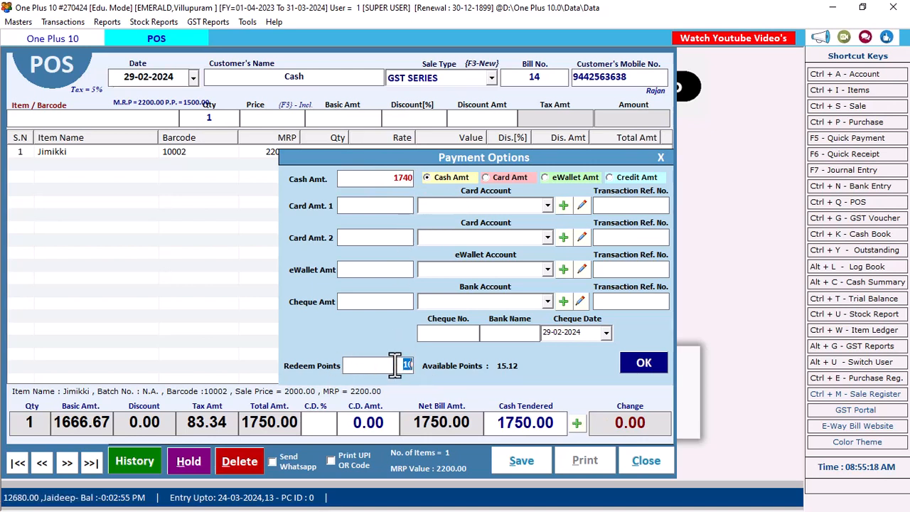
pyautogui.click(644, 362)
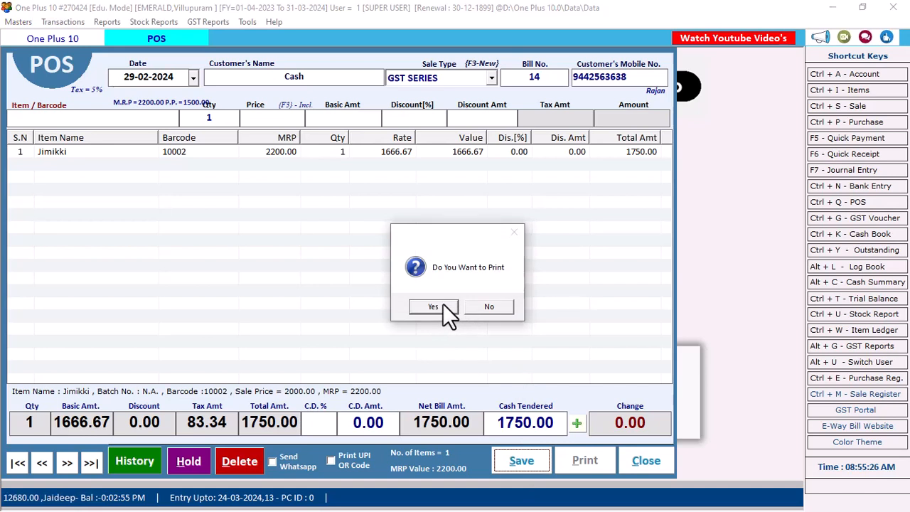
pyautogui.click(444, 306)
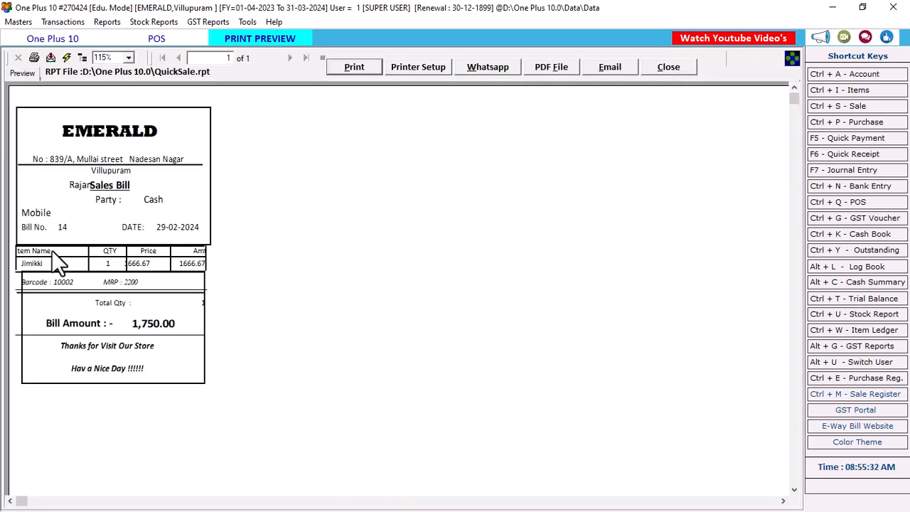
# Close the print preview and discard the empty POS bill to return to the dashboard.
pyautogui.click(682, 69)
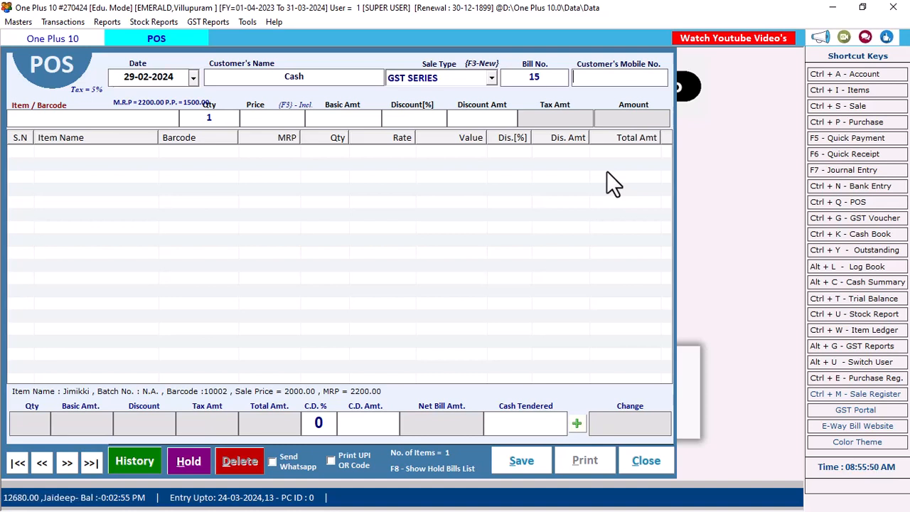
pyautogui.click(642, 461)
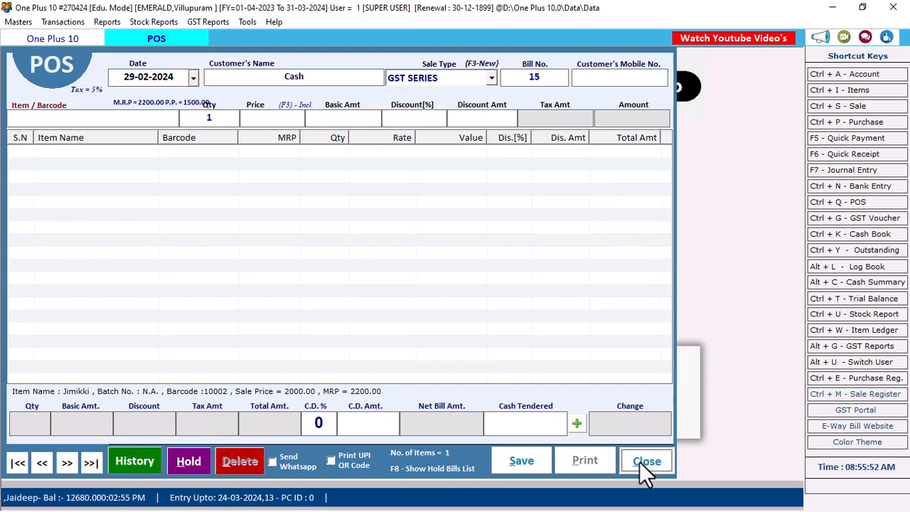
pyautogui.click(448, 307)
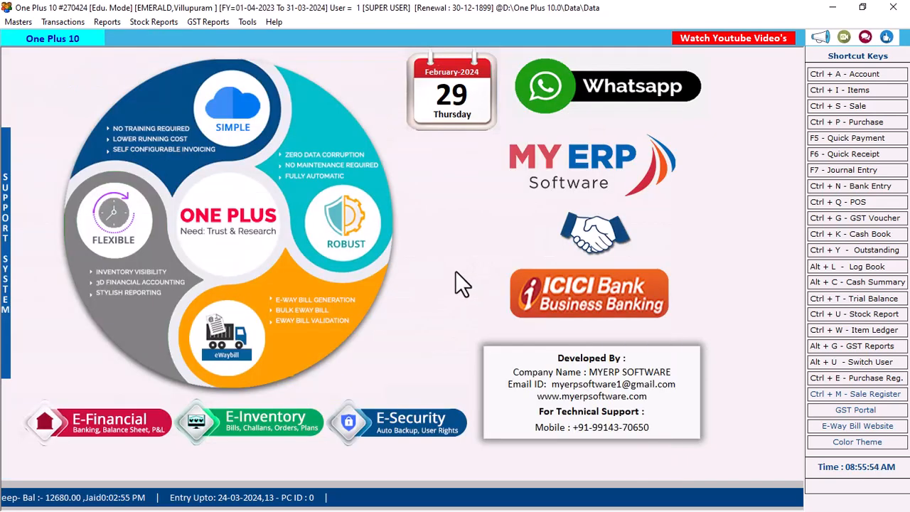
# In POS Settings, set C.D. % to 10 and enable Apply CD % On Tax Amount, then open the POS bill book.
pyautogui.click(249, 26)
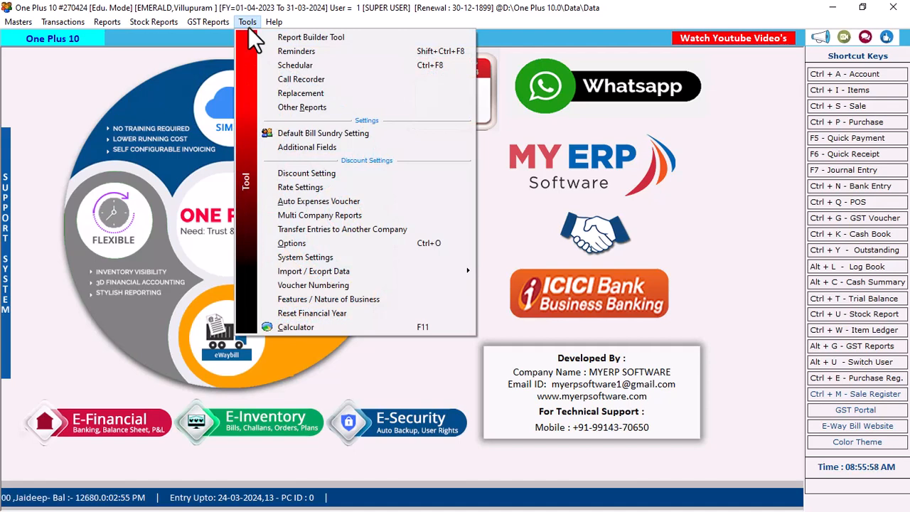
pyautogui.click(293, 244)
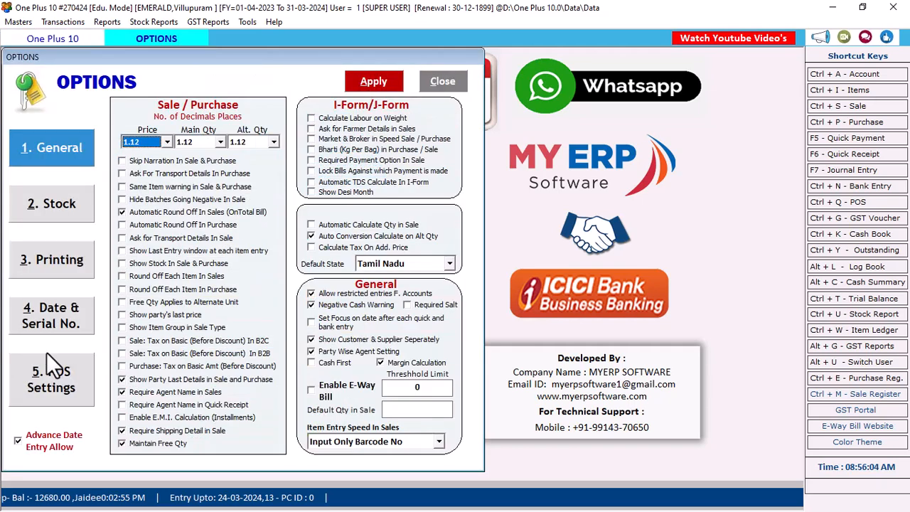
pyautogui.click(47, 359)
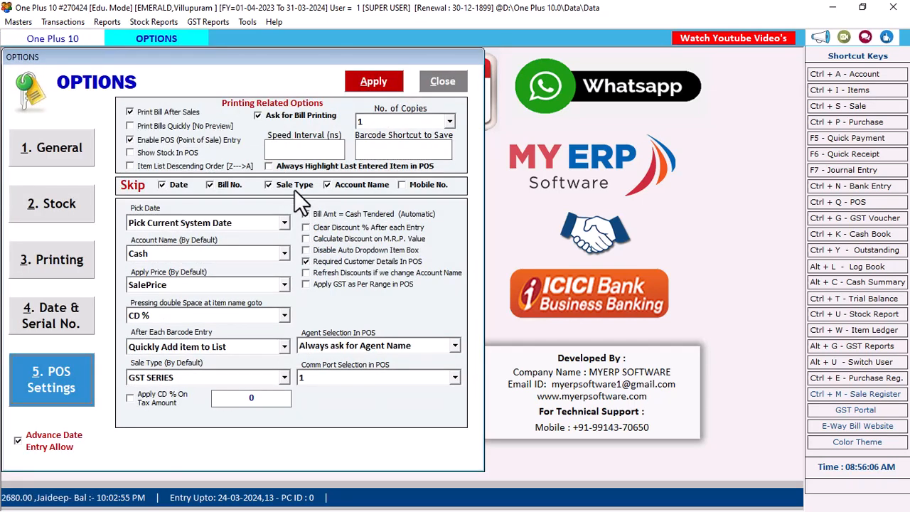
pyautogui.moveTo(246, 402); pyautogui.dragTo(266, 400)
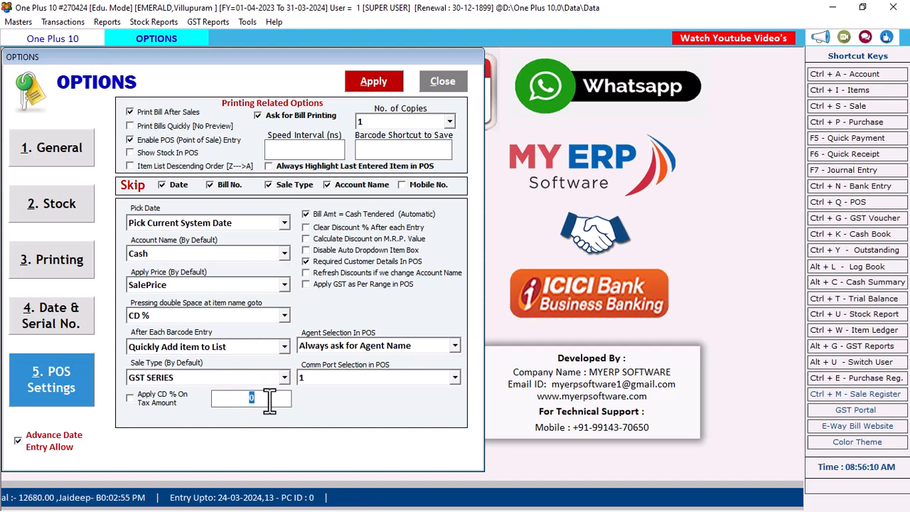
pyautogui.write('10')
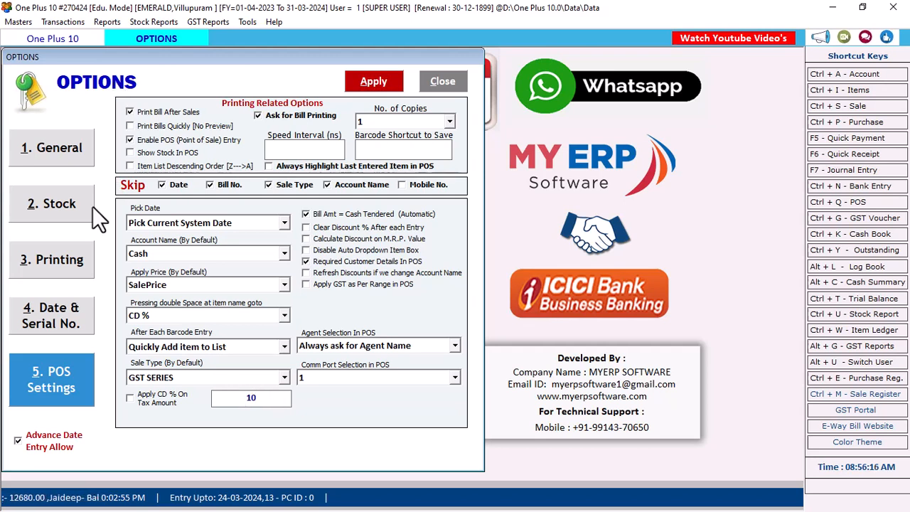
pyautogui.click(143, 399)
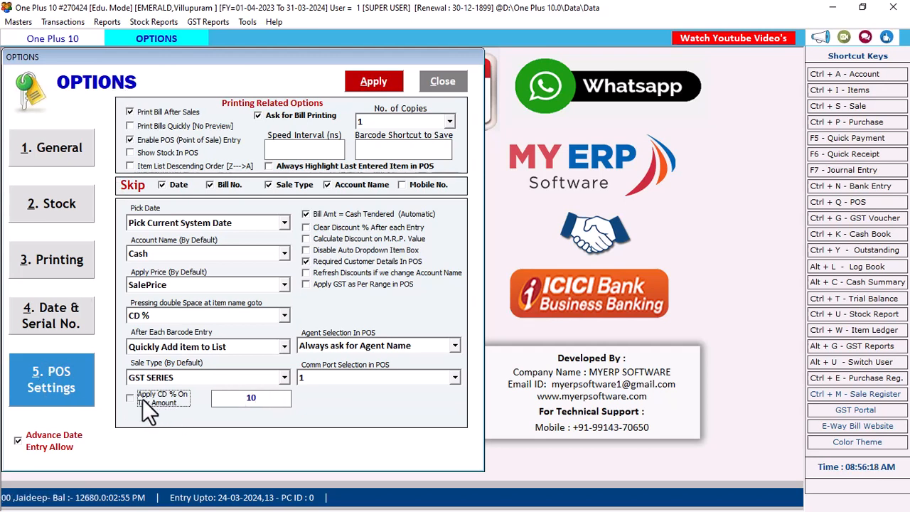
pyautogui.click(283, 399)
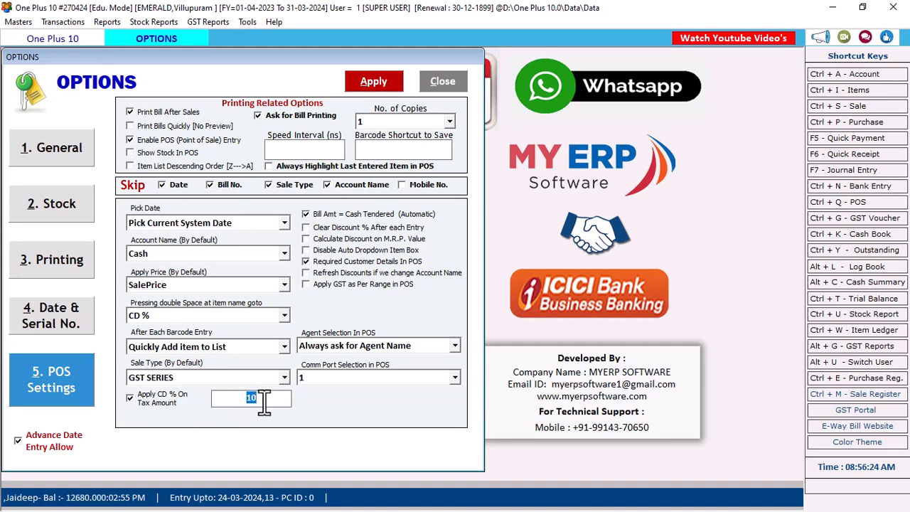
pyautogui.click(394, 89)
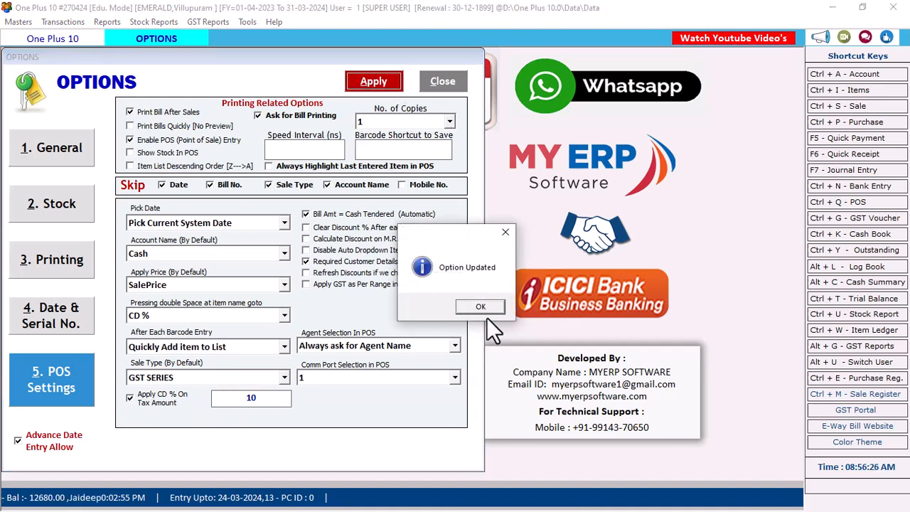
pyautogui.click(485, 311)
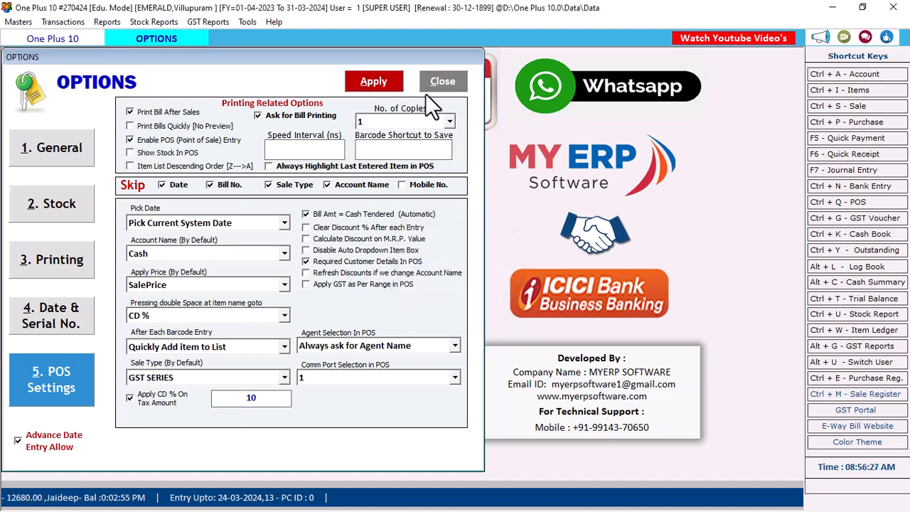
pyautogui.click(431, 84)
pyautogui.click(825, 203)
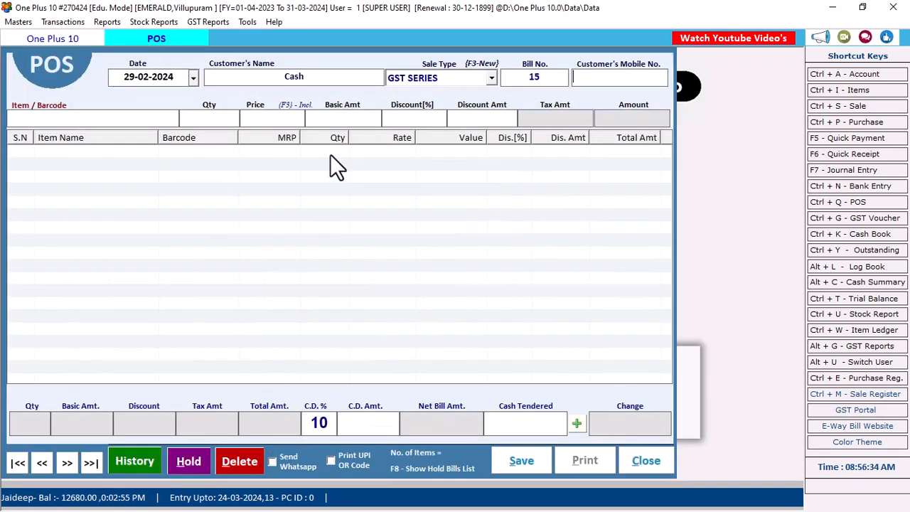
# Link bill 15 to the customer's mobile number and add barcodes 10001 and 10002.
pyautogui.doubleClick(317, 424)
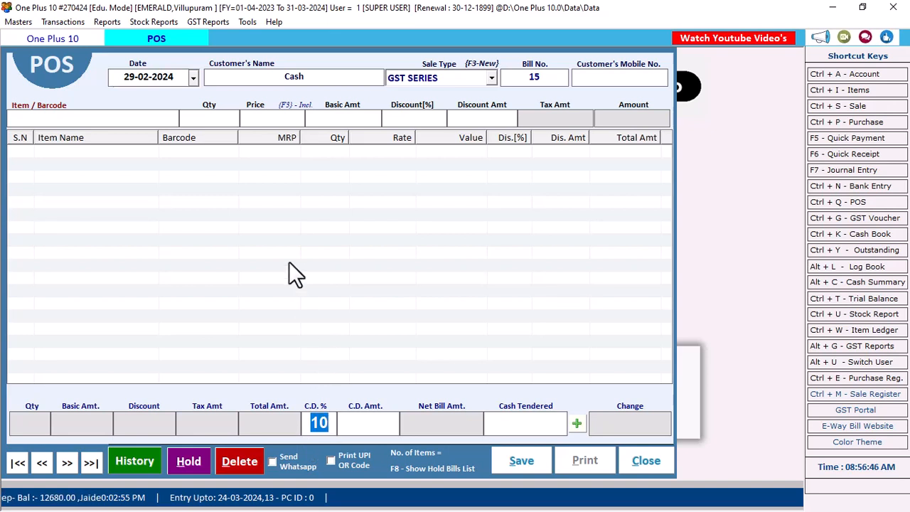
pyautogui.click(610, 80)
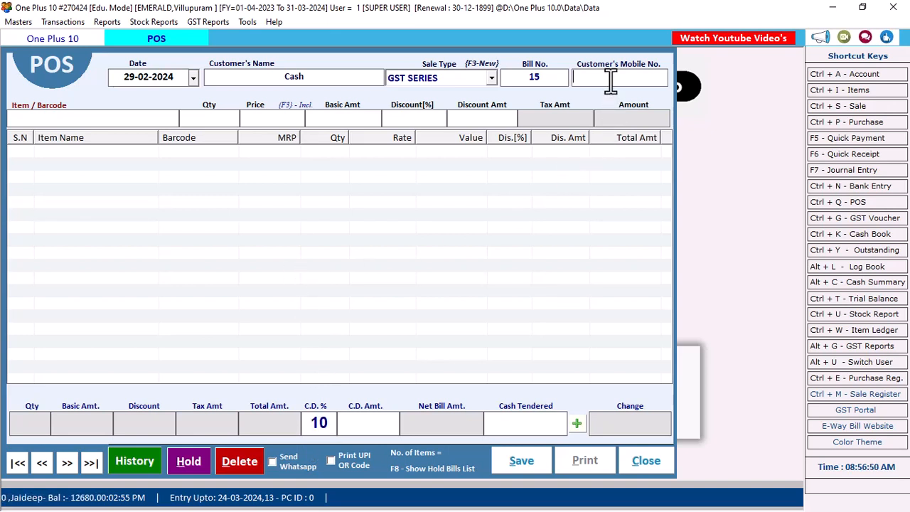
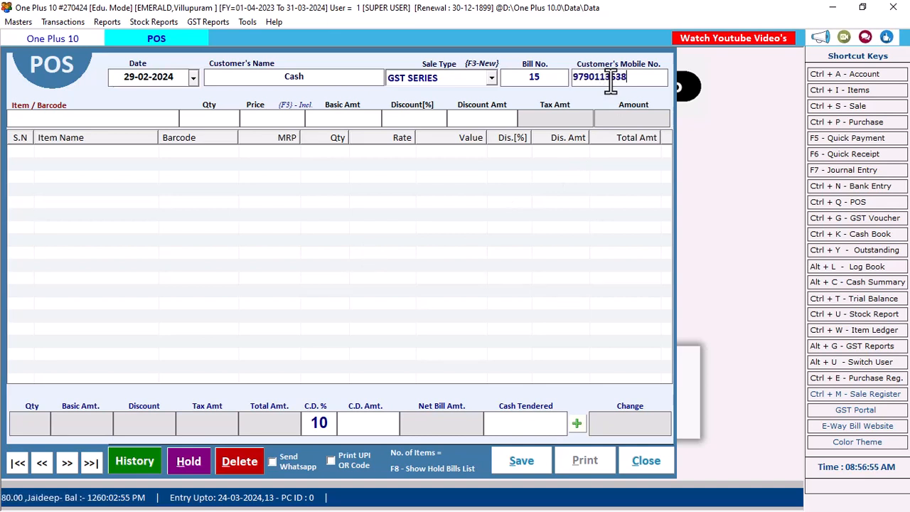
pyautogui.press('Return')
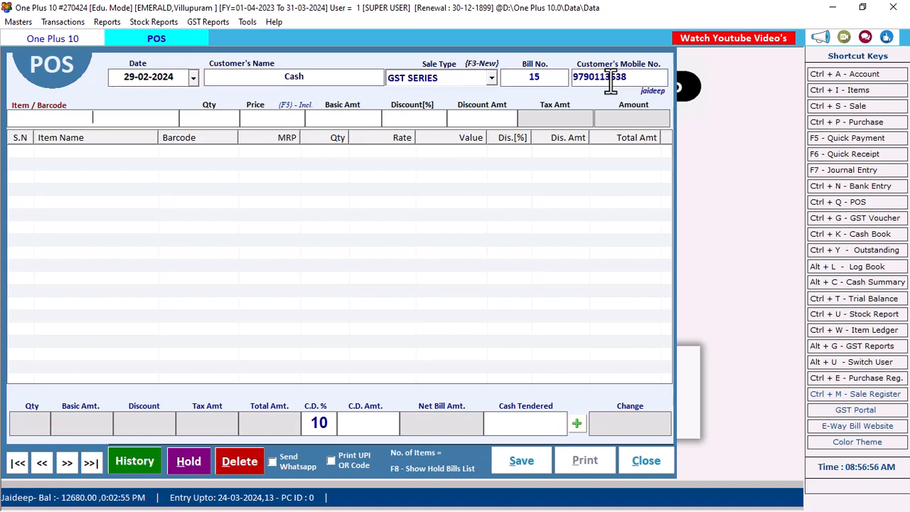
pyautogui.write('10001')
pyautogui.press('Return')
pyautogui.write('1')
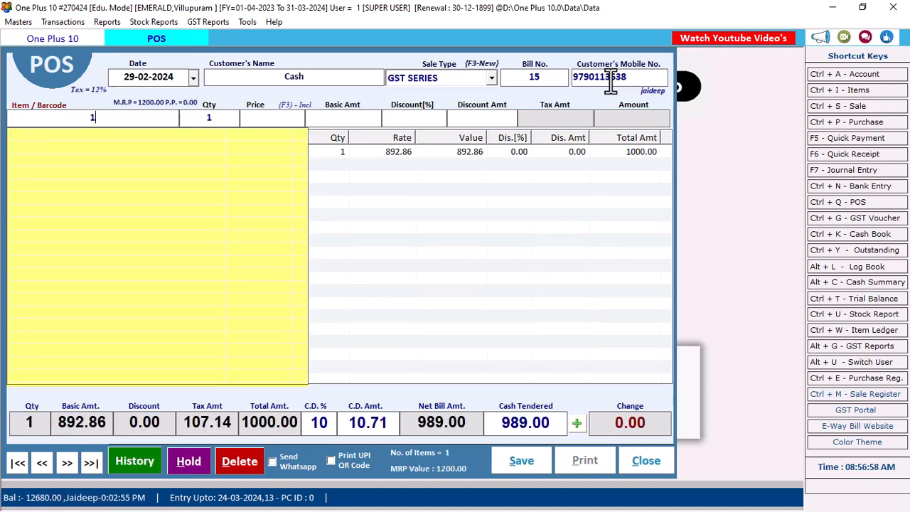
pyautogui.write('0002')
pyautogui.press('Return')
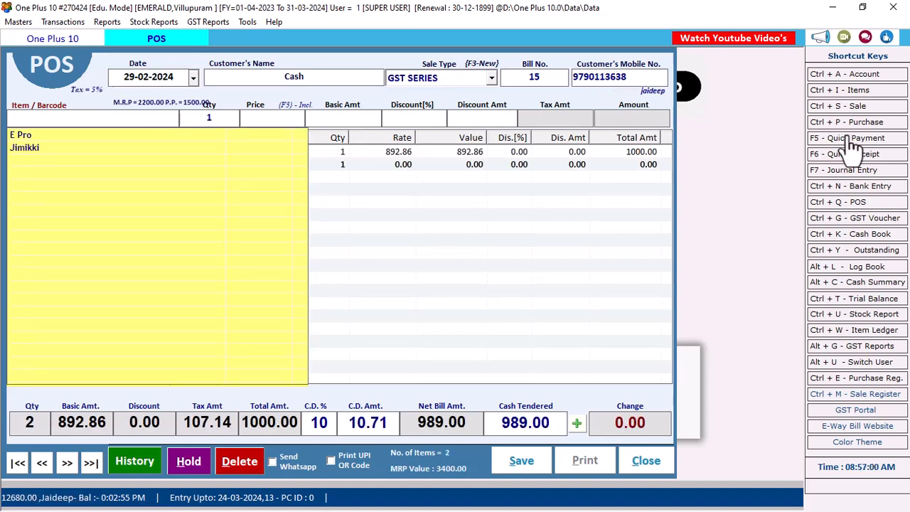
# Set the Jimikki line's price to 1750.
pyautogui.click(583, 215)
pyautogui.doubleClick(347, 164)
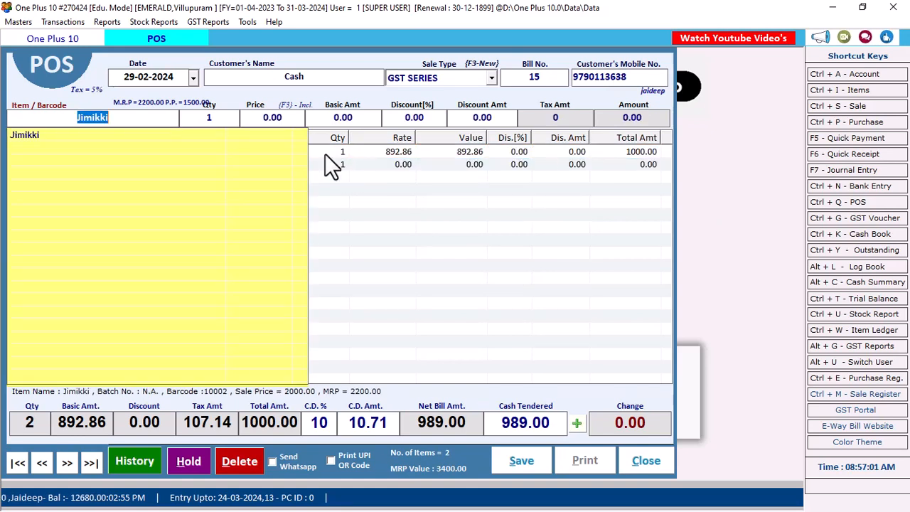
pyautogui.click(249, 119)
pyautogui.write('1750')
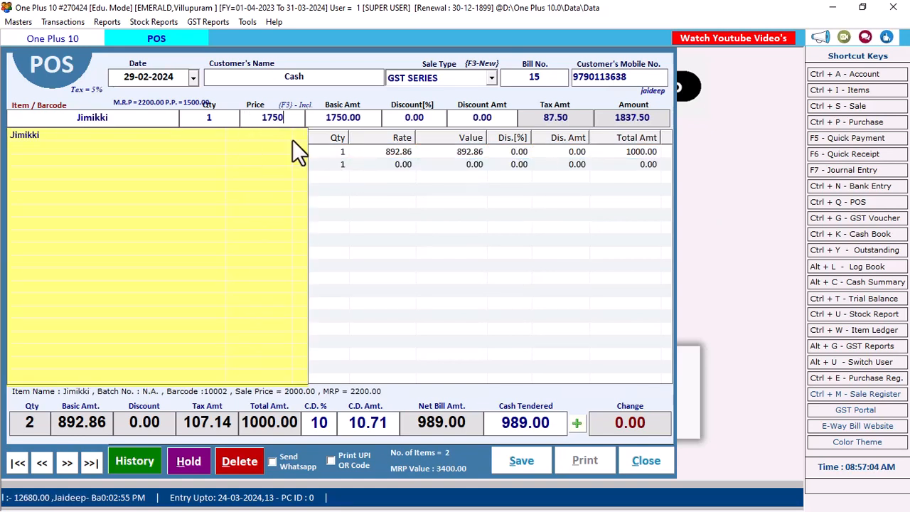
pyautogui.press('Return')
pyautogui.press('Return')
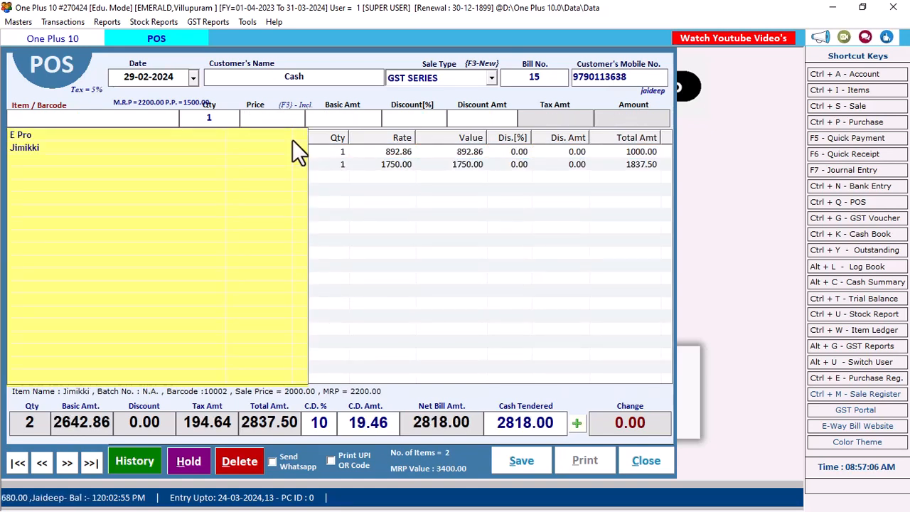
pyautogui.click(556, 252)
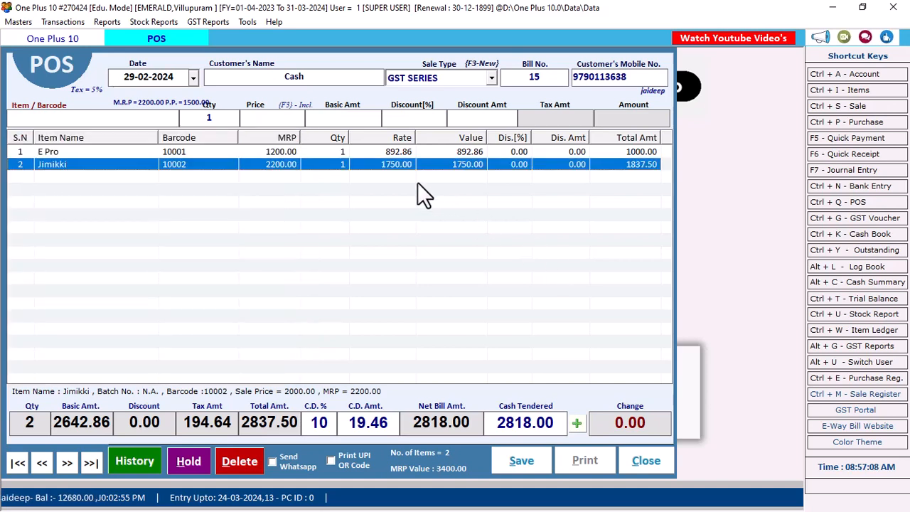
# Confirm C.D. % 10 giving a 19.46 discount and net 2818.00, then save the bill.
pyautogui.click(319, 423)
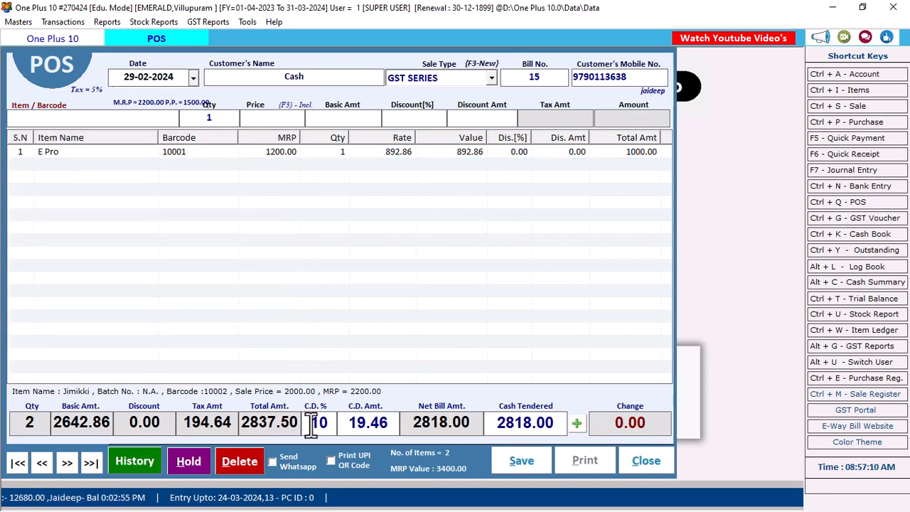
pyautogui.click(347, 427)
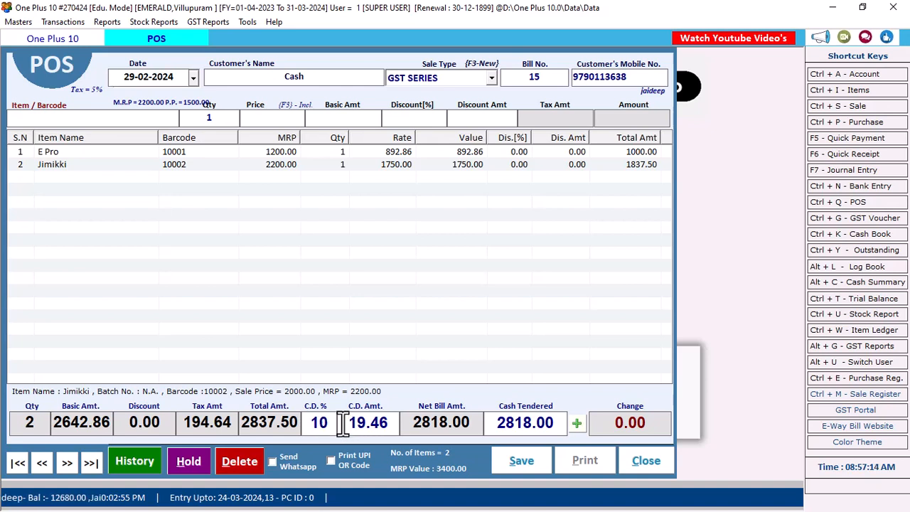
pyautogui.moveTo(347, 427); pyautogui.dragTo(412, 427)
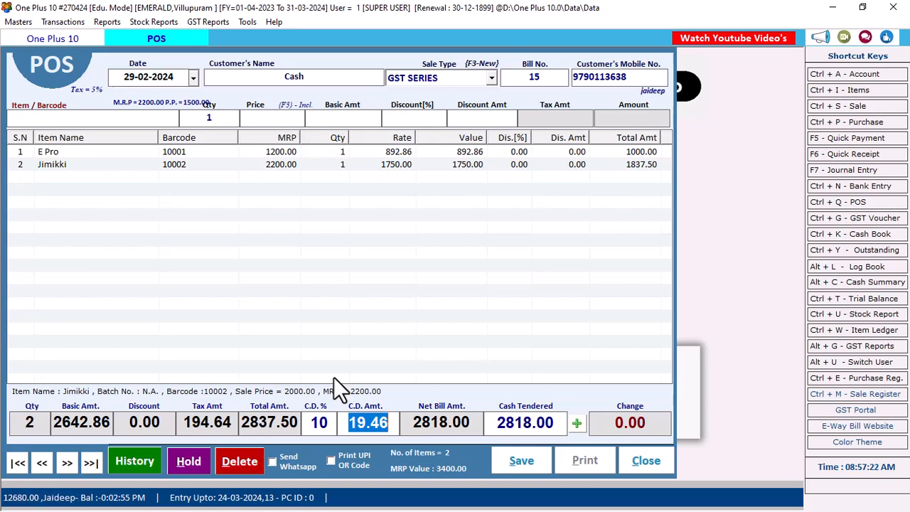
pyautogui.click(322, 424)
pyautogui.write('10')
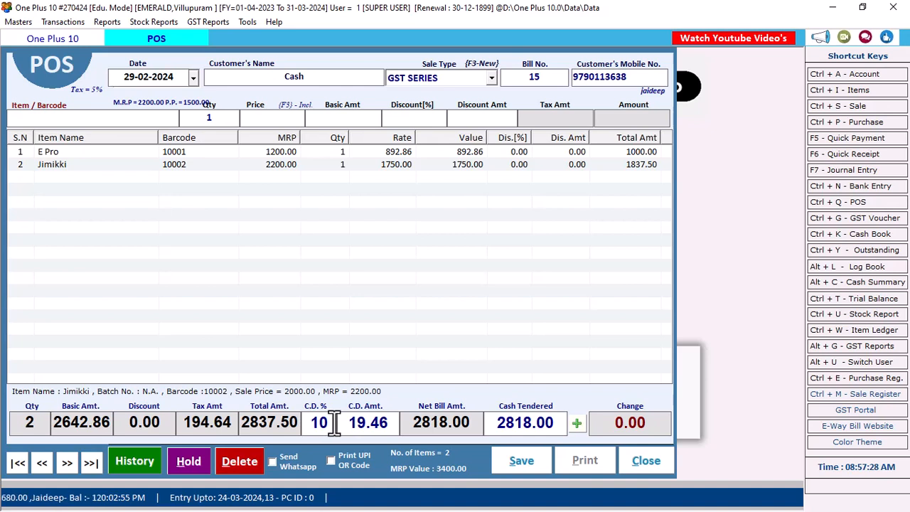
pyautogui.click(349, 424)
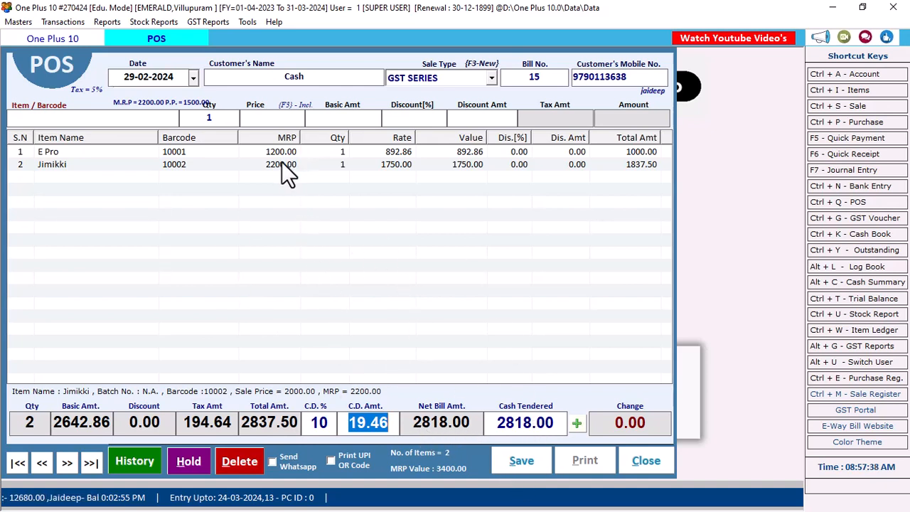
pyautogui.click(406, 165)
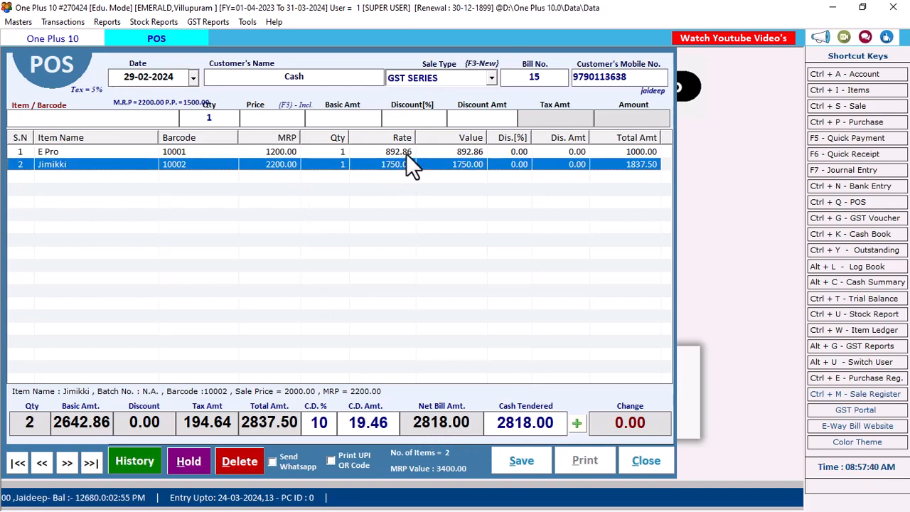
pyautogui.click(406, 153)
pyautogui.click(391, 163)
pyautogui.click(522, 469)
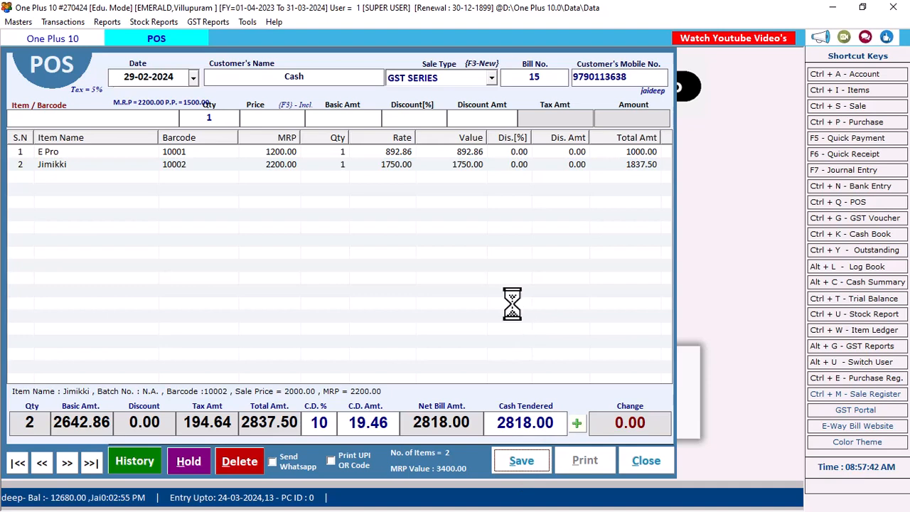
# Skip printing bill 15 and cancel the empty new bill.
pyautogui.click(491, 306)
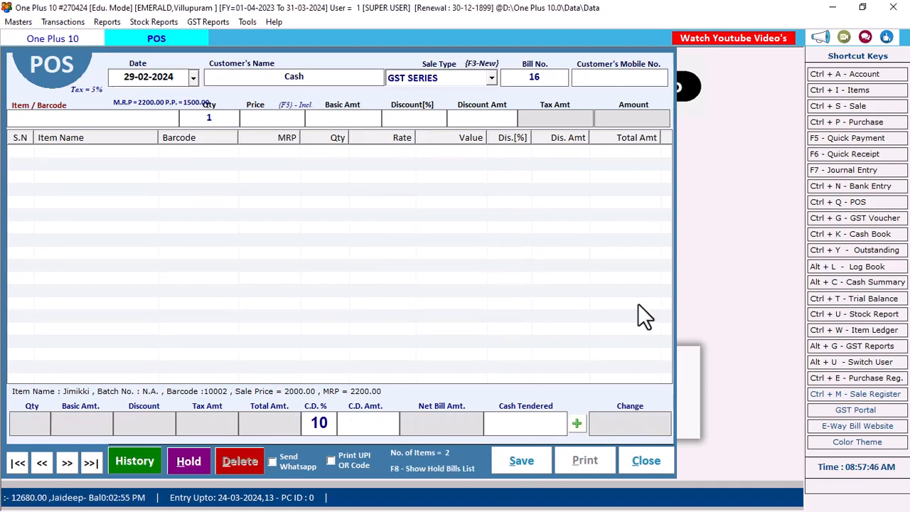
pyautogui.click(653, 459)
pyautogui.click(469, 313)
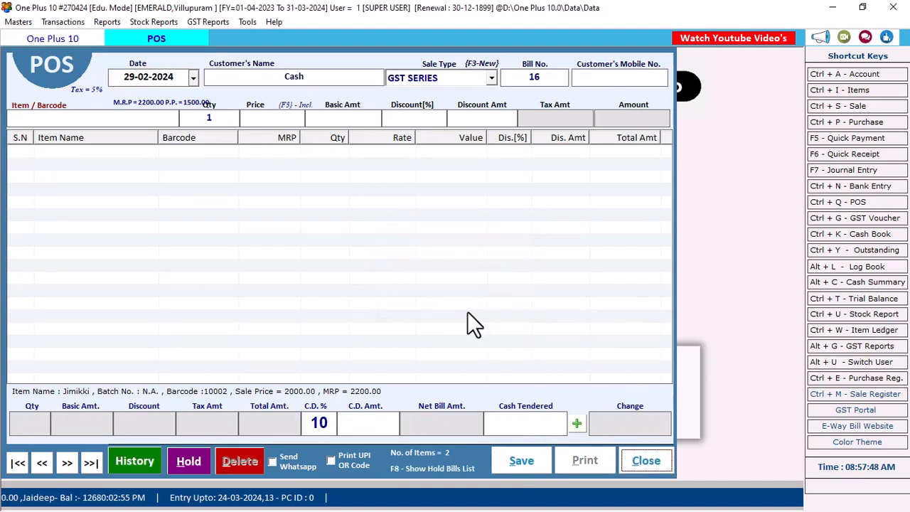
# Turn off Apply CD % On Tax Amount in POS Settings and save the options.
pyautogui.click(240, 24)
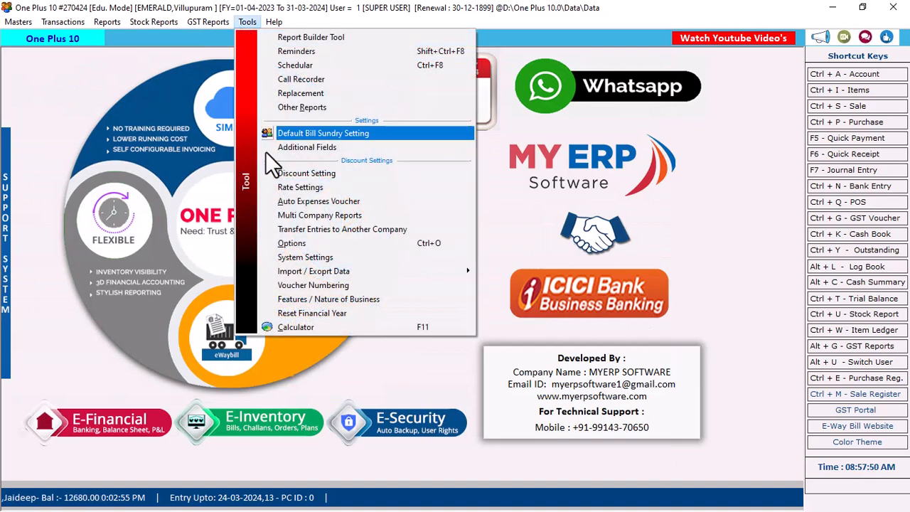
pyautogui.click(294, 243)
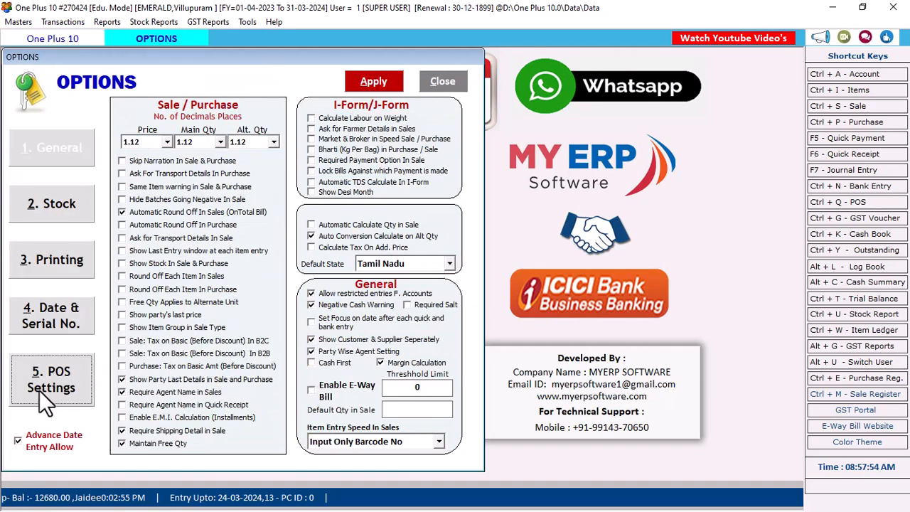
pyautogui.click(39, 390)
pyautogui.click(150, 398)
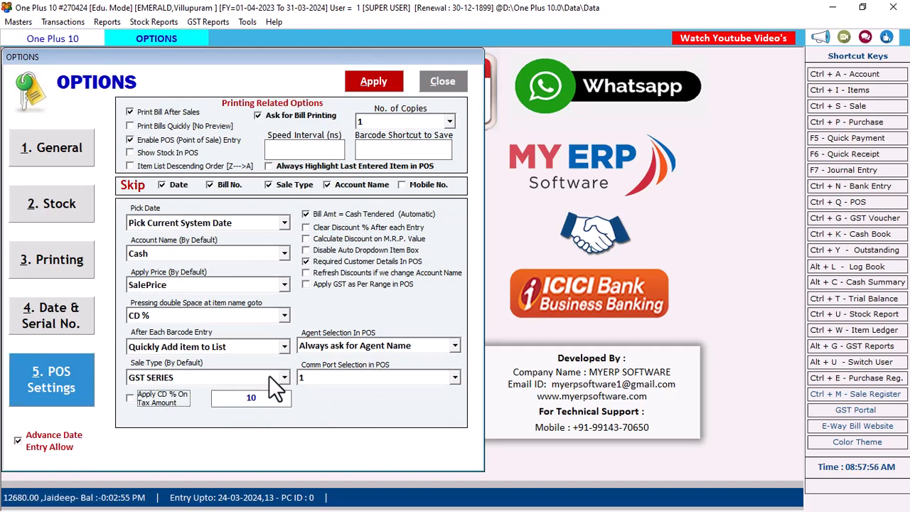
pyautogui.click(373, 88)
pyautogui.click(469, 302)
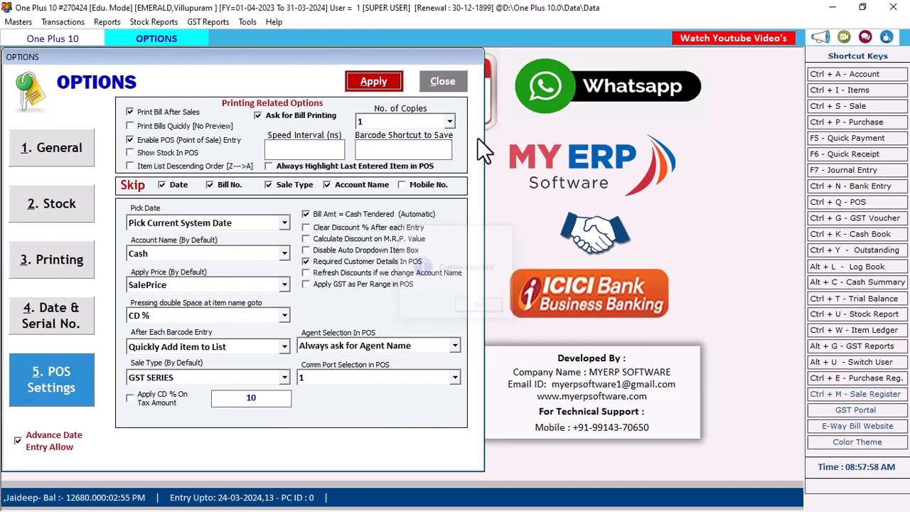
pyautogui.click(446, 83)
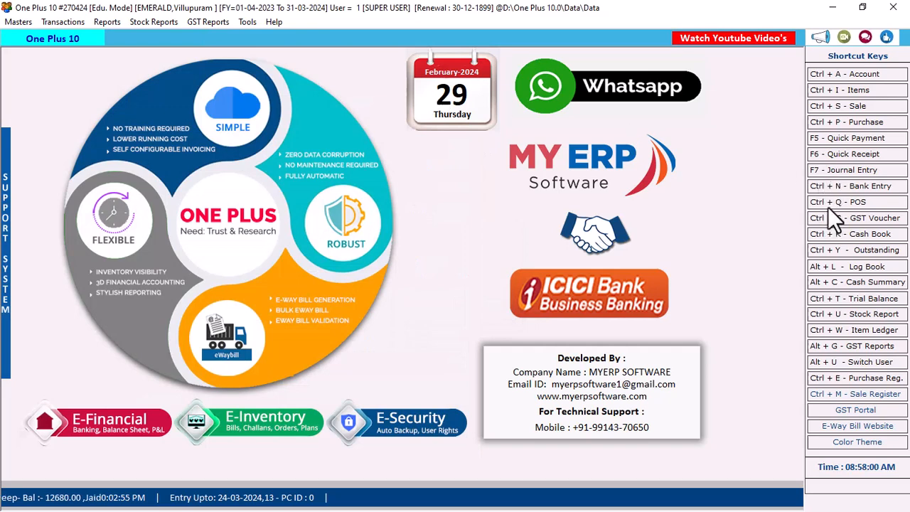
# Start a new POS bill for the customer's mobile number and scan barcodes 10001 and 10002.
pyautogui.click(830, 204)
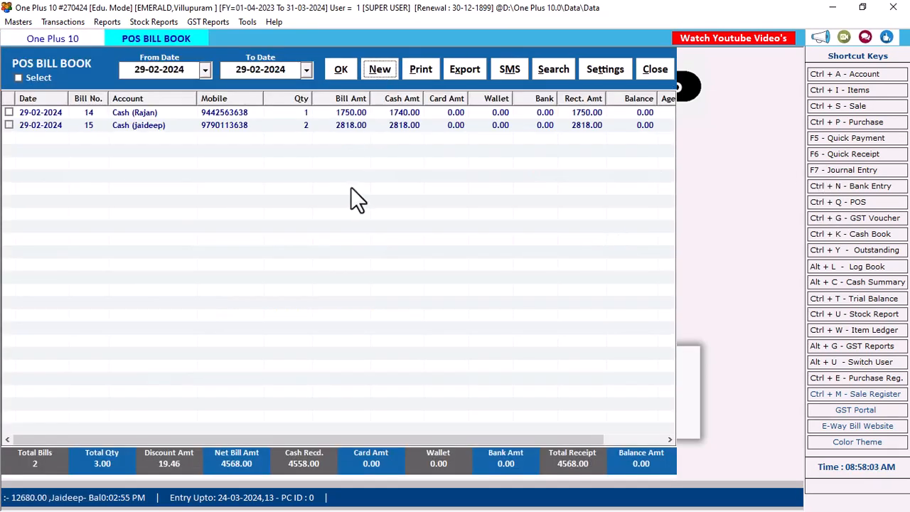
pyautogui.press('Return')
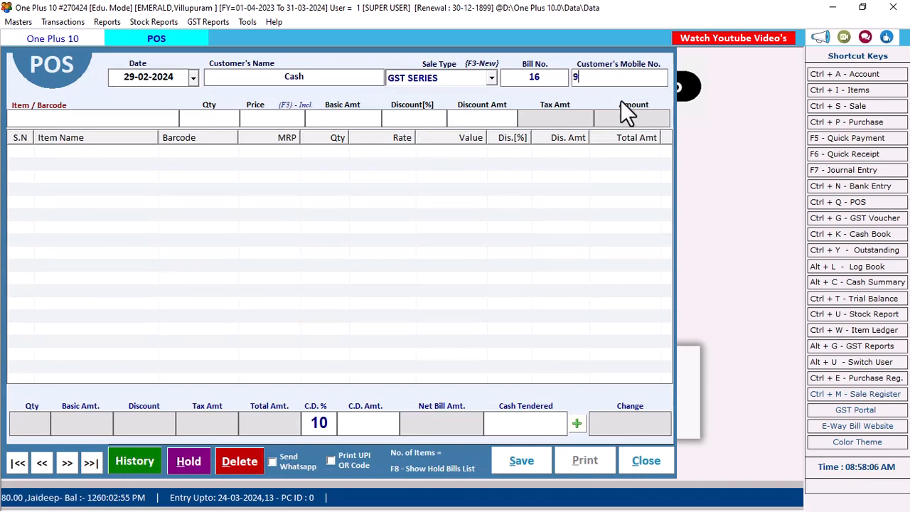
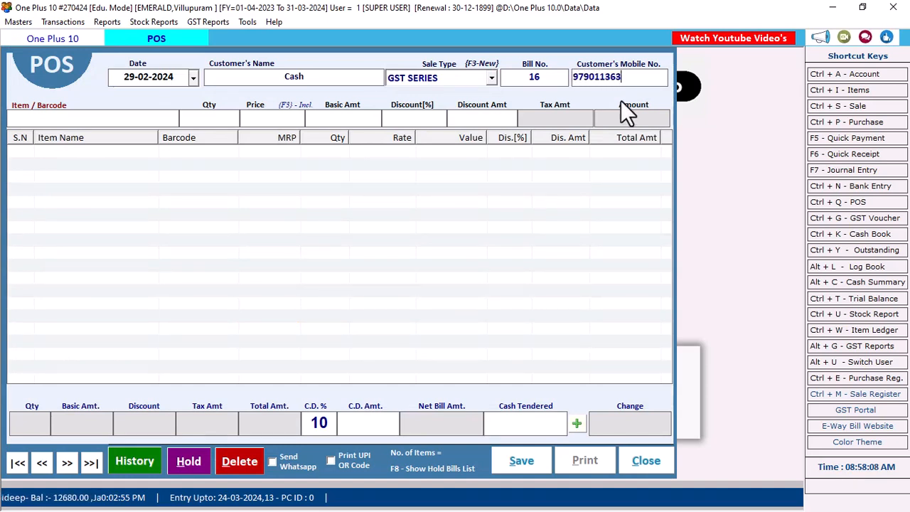
pyautogui.press('Return')
pyautogui.write('1000')
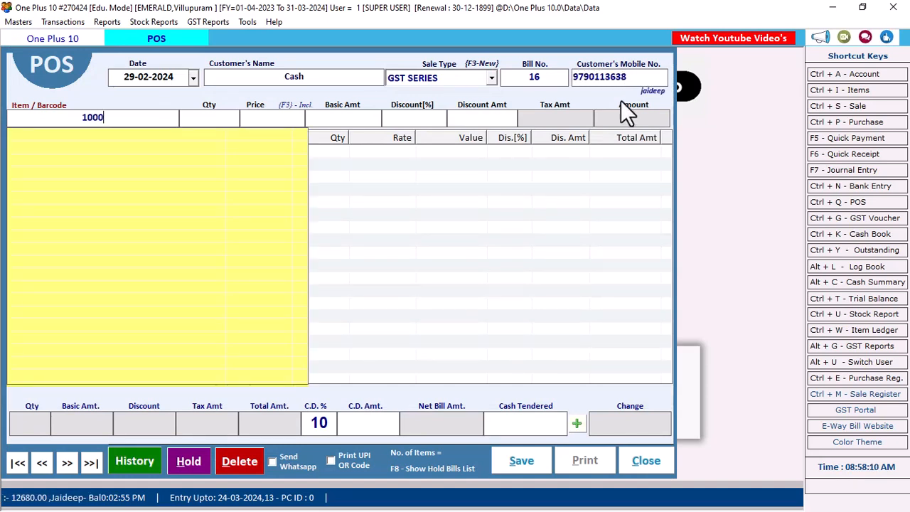
pyautogui.write('1')
pyautogui.press('Return')
pyautogui.write('10002')
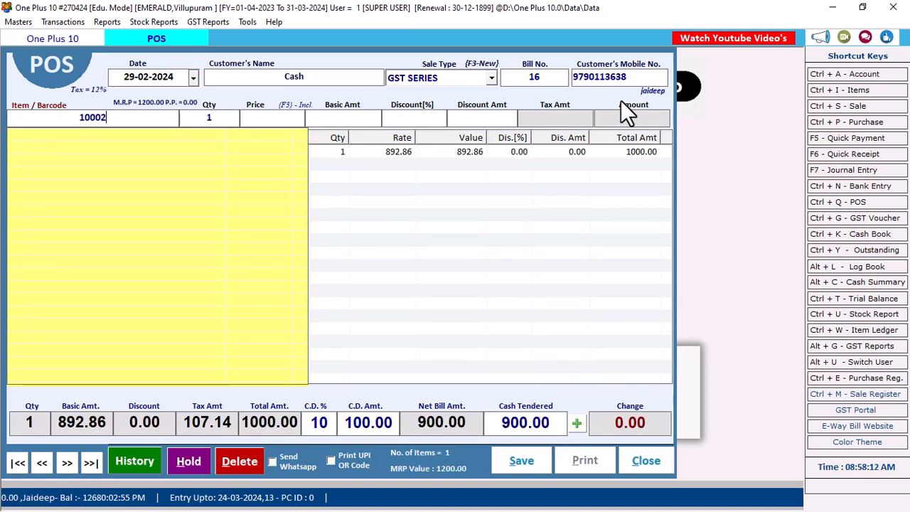
pyautogui.press('Return')
# Reprice the Jimikki line to 1750 and check the 283.75 cash discount.
pyautogui.click(512, 170)
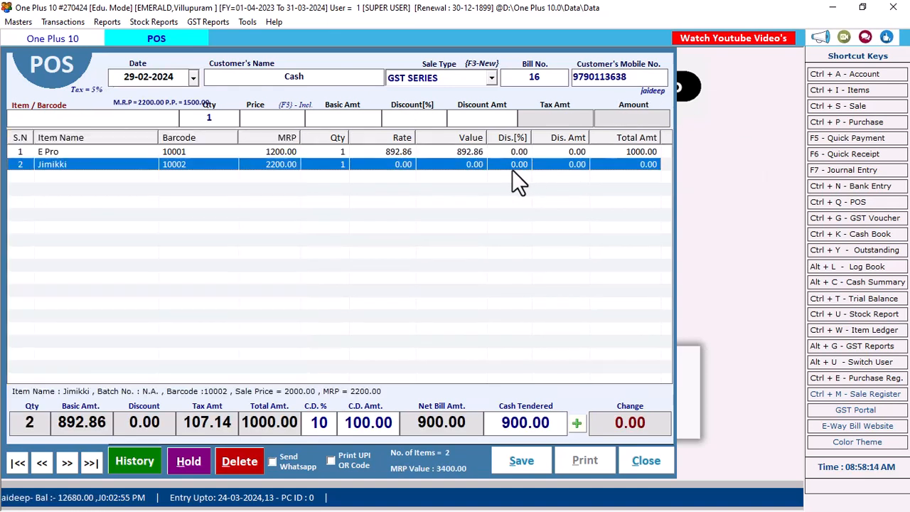
pyautogui.doubleClick(513, 169)
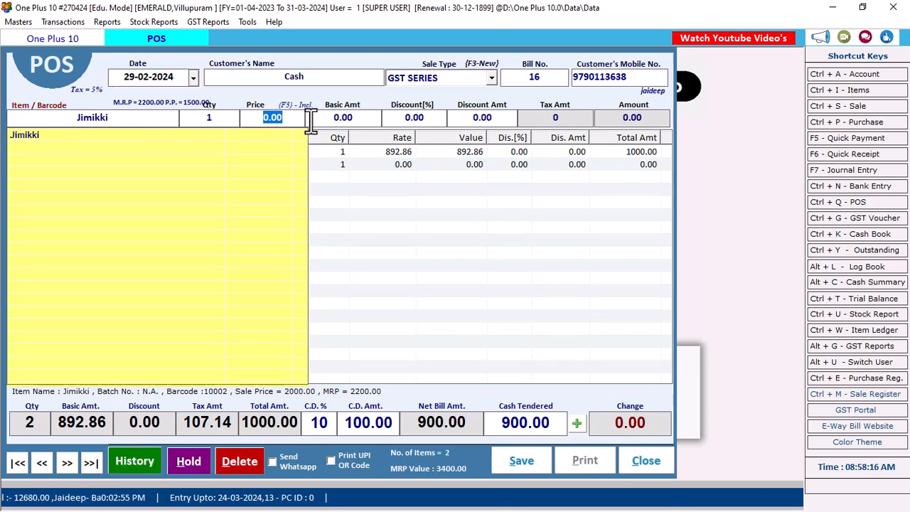
pyautogui.write('1750')
pyautogui.press('Return')
pyautogui.press('Return')
pyautogui.press('Return')
pyautogui.press('Return')
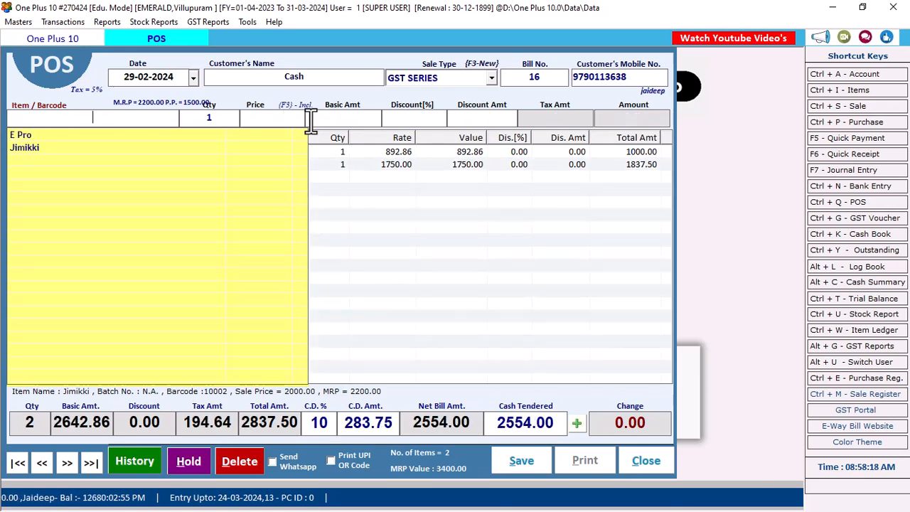
pyautogui.click(395, 225)
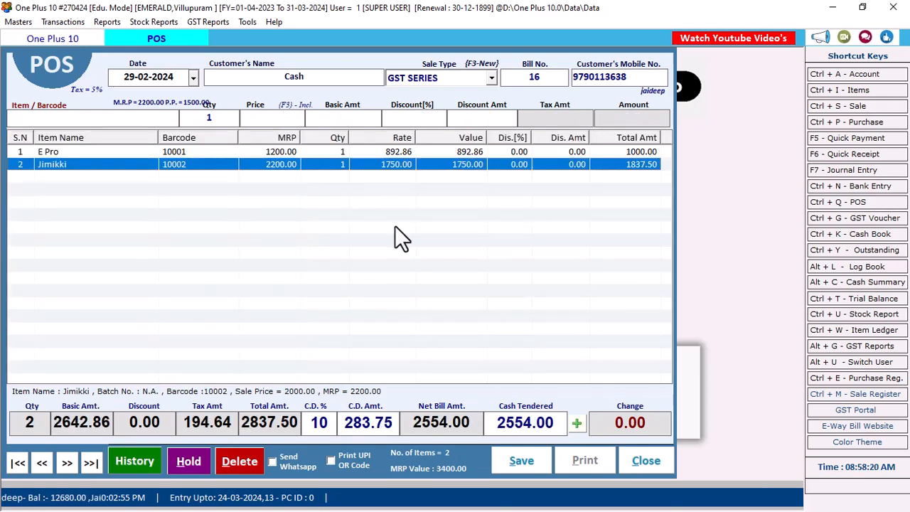
pyautogui.moveTo(345, 427); pyautogui.dragTo(410, 428)
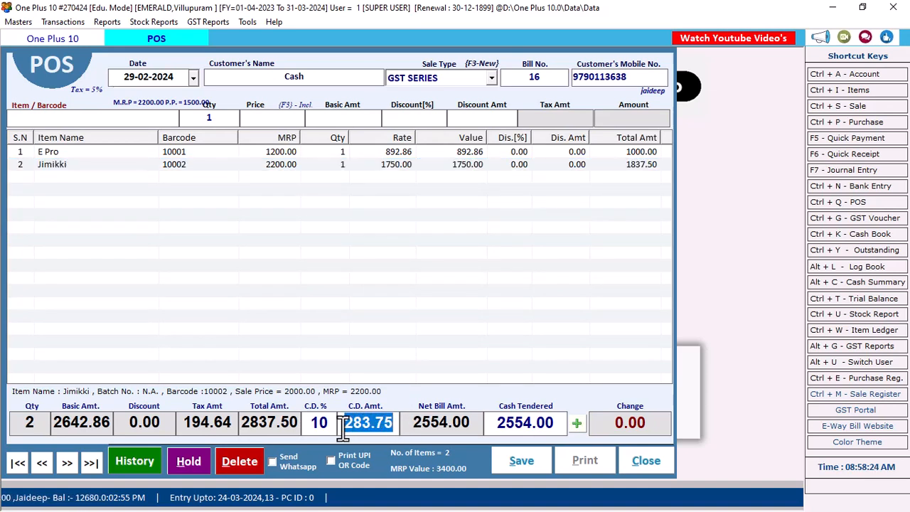
pyautogui.moveTo(343, 427); pyautogui.dragTo(391, 426)
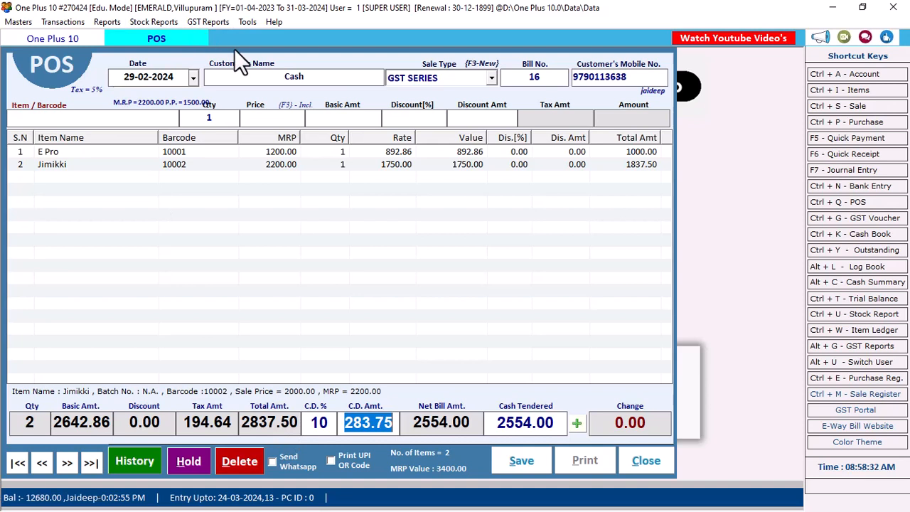
pyautogui.click(349, 425)
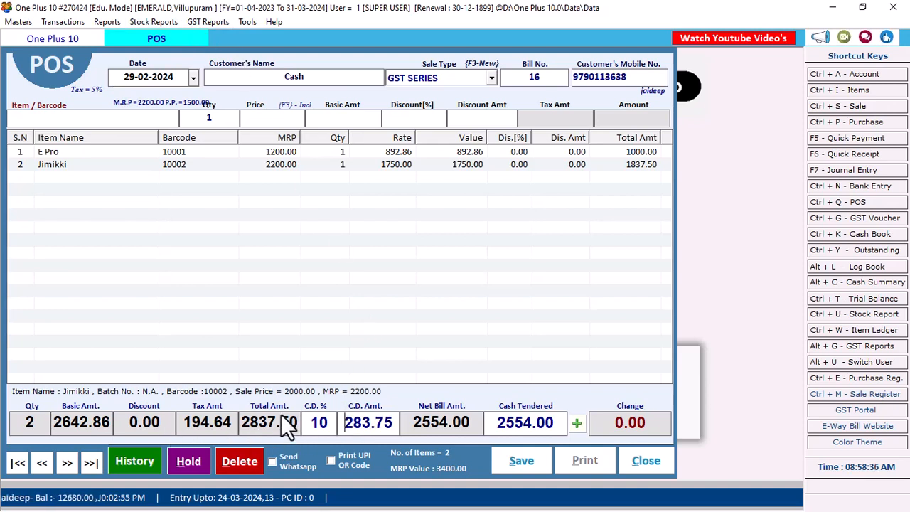
pyautogui.click(251, 20)
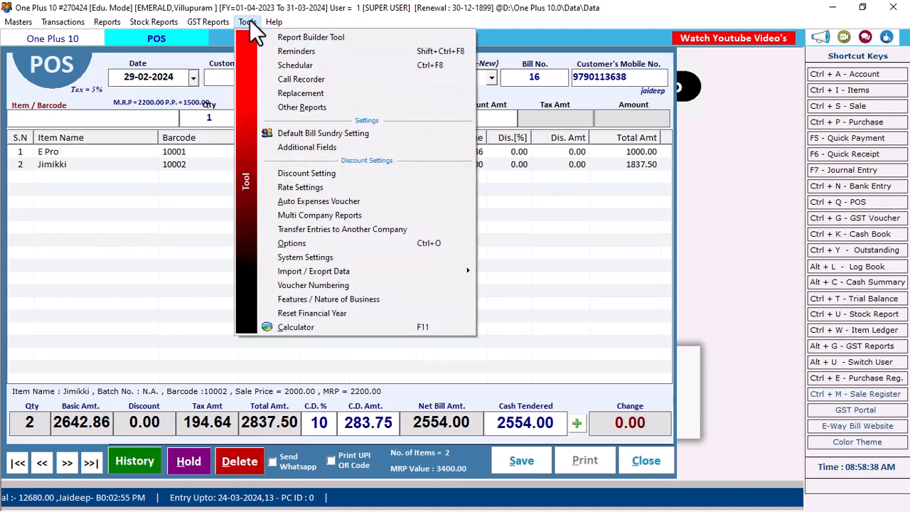
pyautogui.click(296, 243)
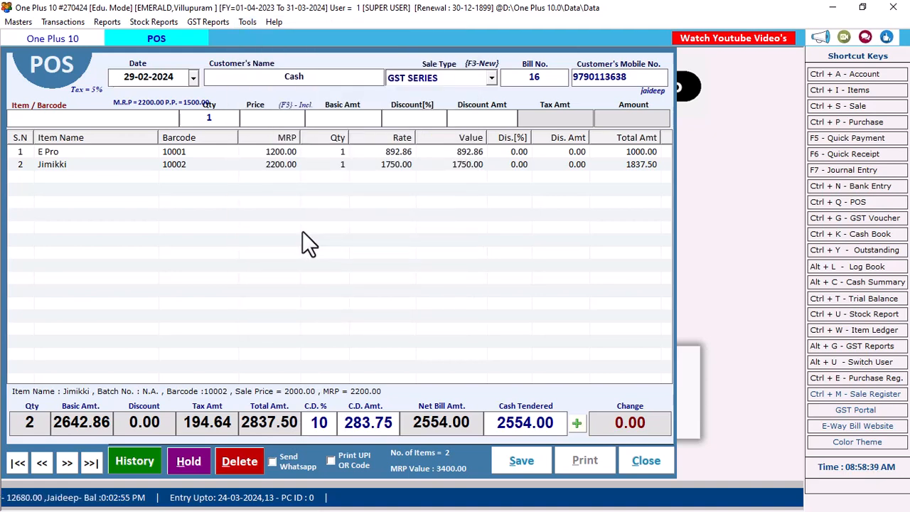
pyautogui.click(56, 376)
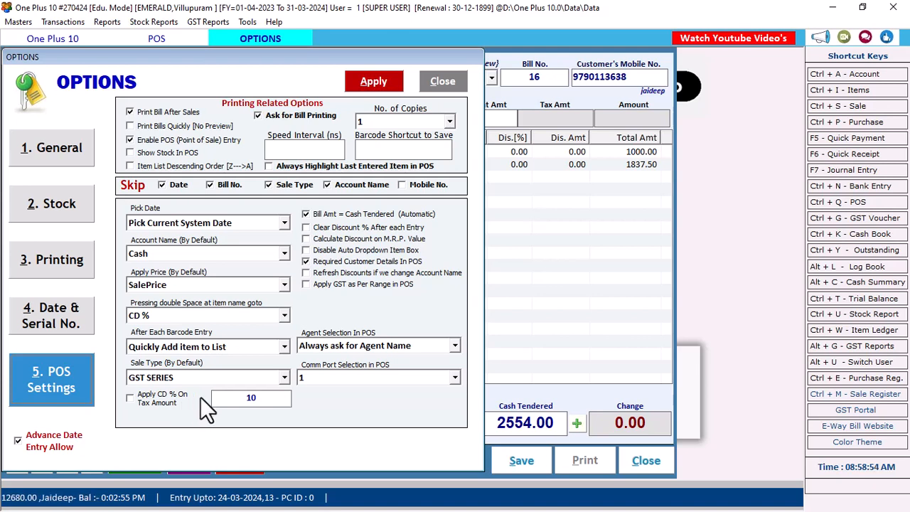
pyautogui.moveTo(228, 399); pyautogui.dragTo(279, 398)
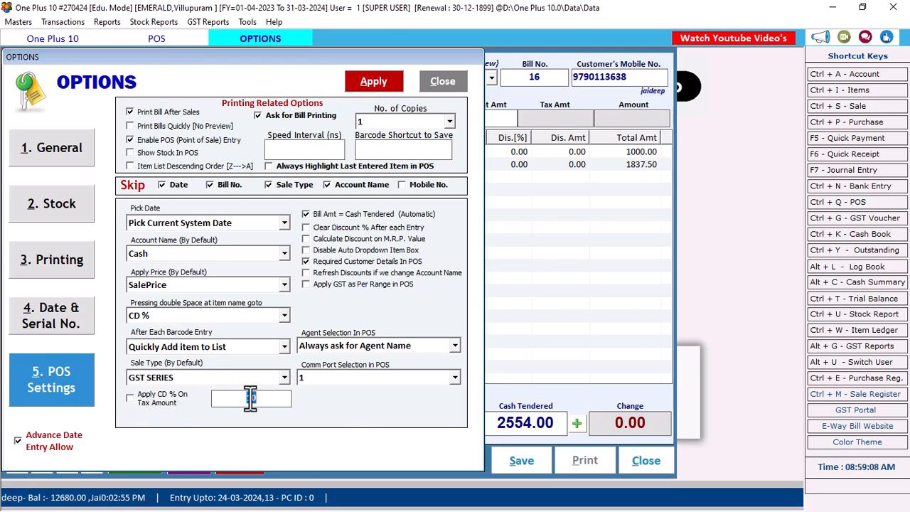
pyautogui.click(454, 81)
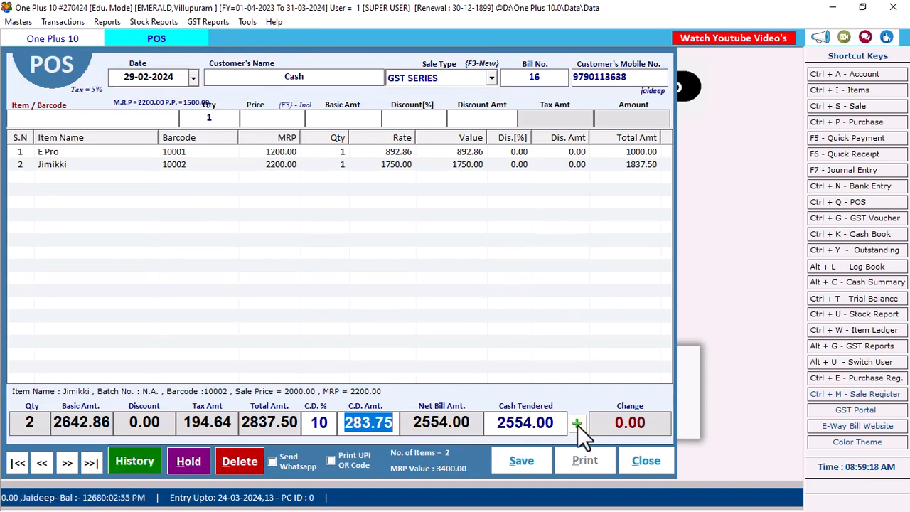
# Review the 10% CD and its 283.75 cash discount amount.
pyautogui.click(396, 422)
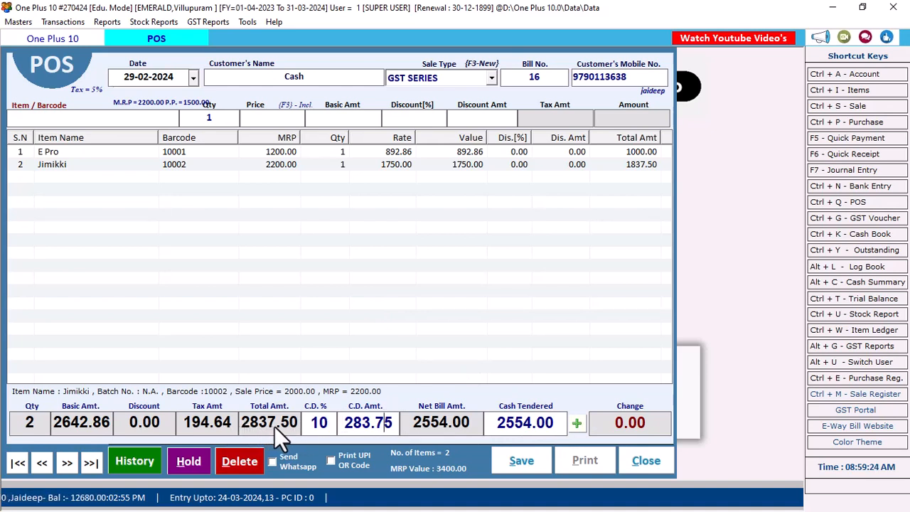
pyautogui.click(320, 424)
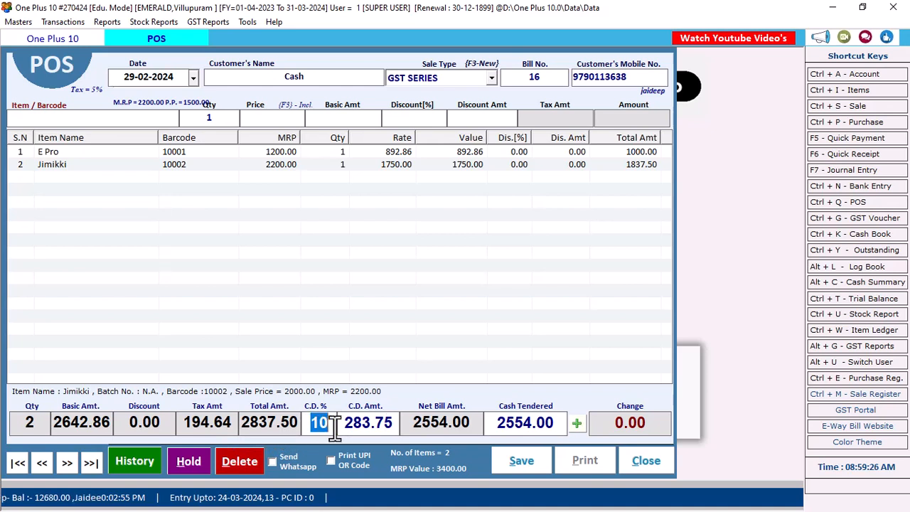
pyautogui.click(347, 424)
pyautogui.moveTo(348, 425); pyautogui.dragTo(411, 427)
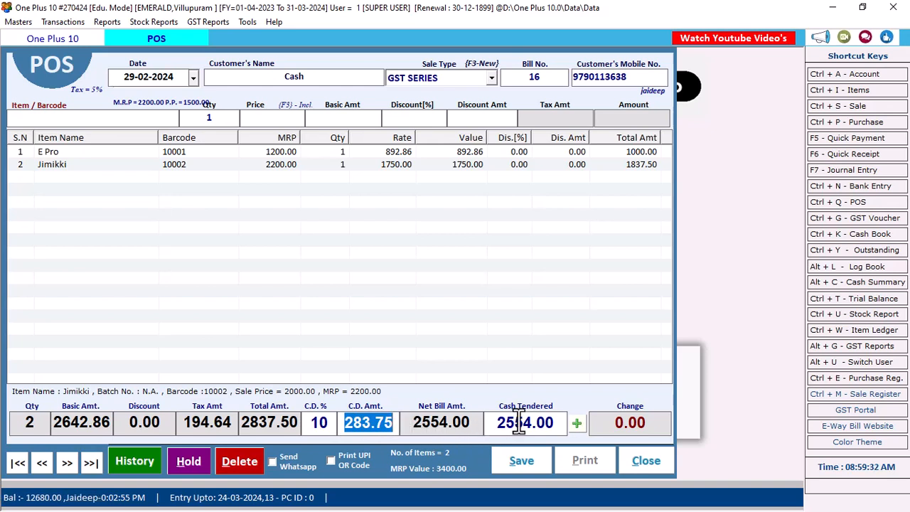
# Enter 3000 as cash tendered, check the change, then save and close the bill.
pyautogui.moveTo(503, 425); pyautogui.dragTo(562, 426)
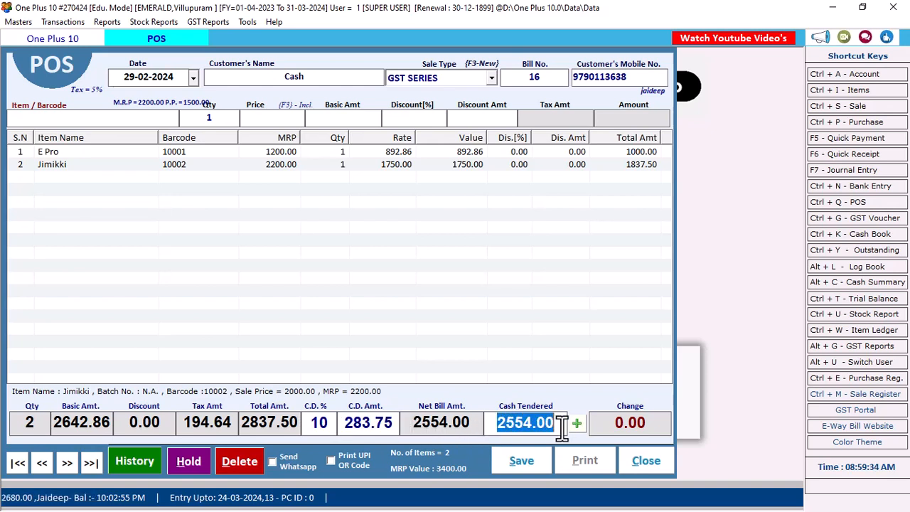
pyautogui.write('3000')
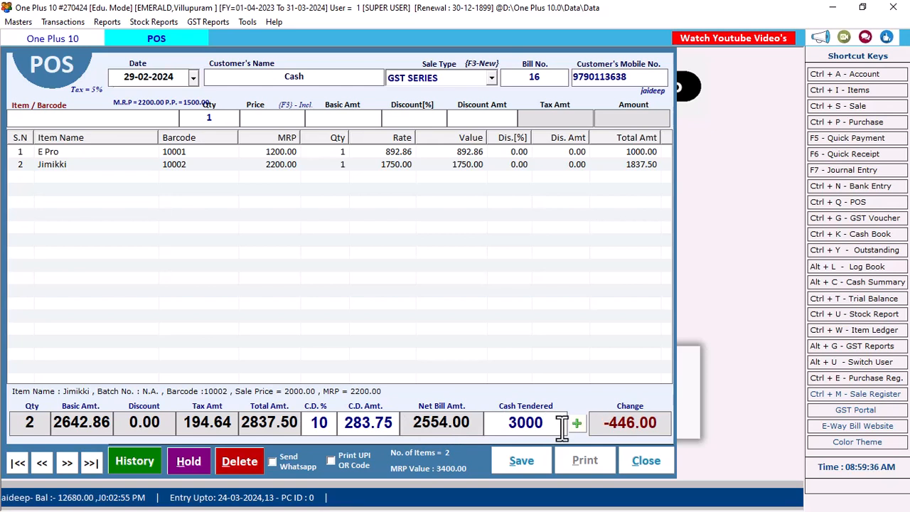
pyautogui.moveTo(603, 425); pyautogui.dragTo(656, 427)
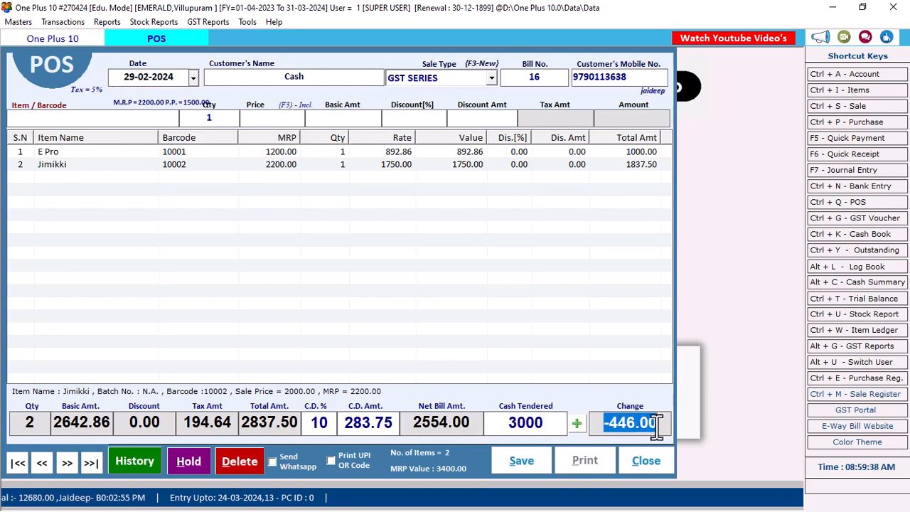
pyautogui.click(530, 461)
pyautogui.click(646, 463)
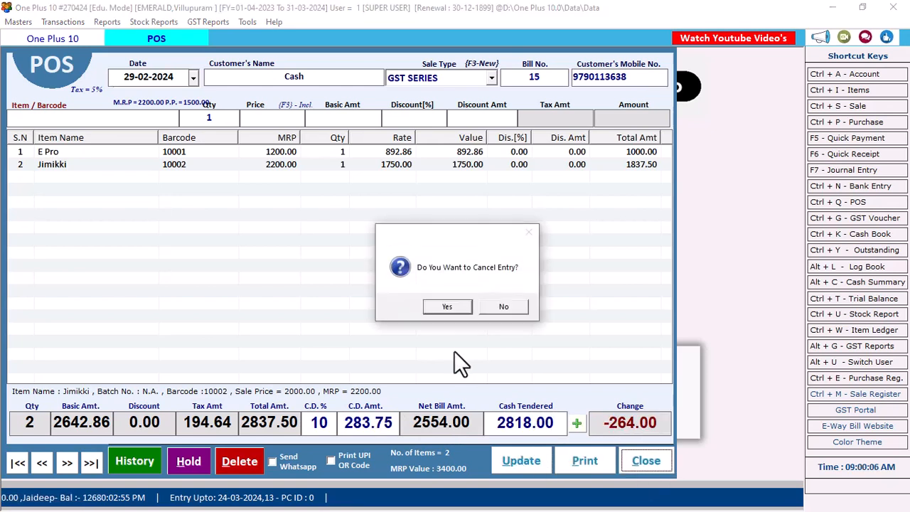
# Cancel the reopened entry, glance at Masters and the Address Book, then open POS bill 17.
pyautogui.click(449, 312)
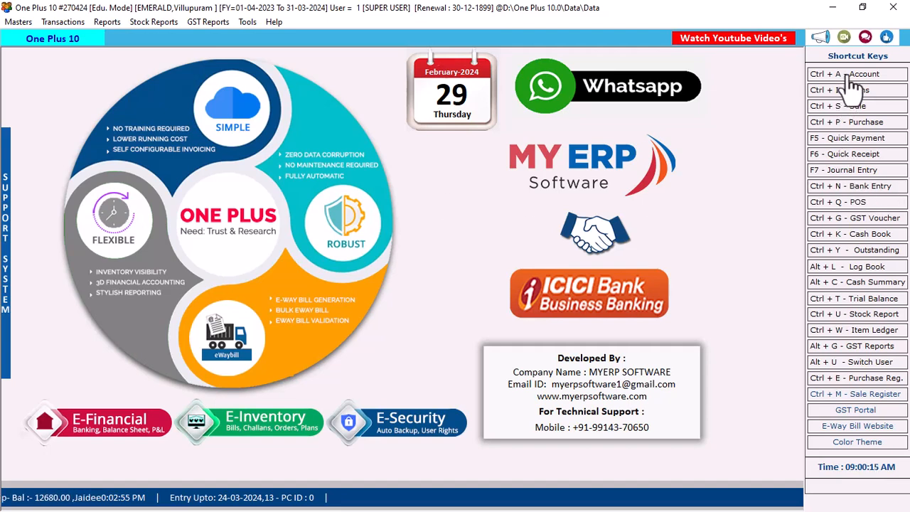
pyautogui.click(15, 22)
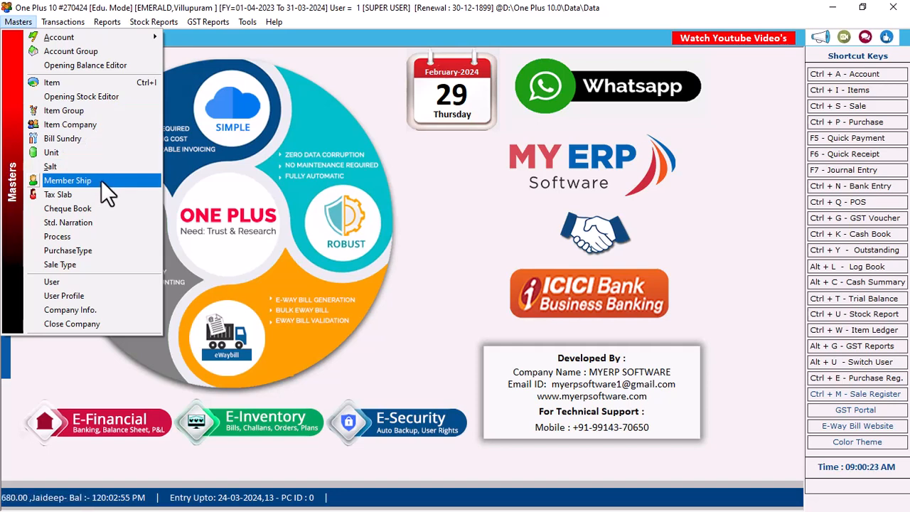
pyautogui.click(834, 78)
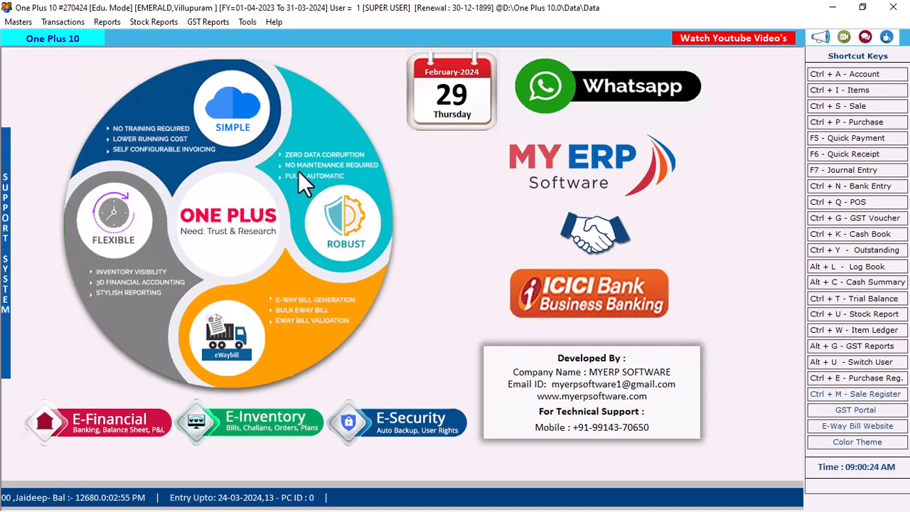
pyautogui.hotkey('ctrl', 'a')
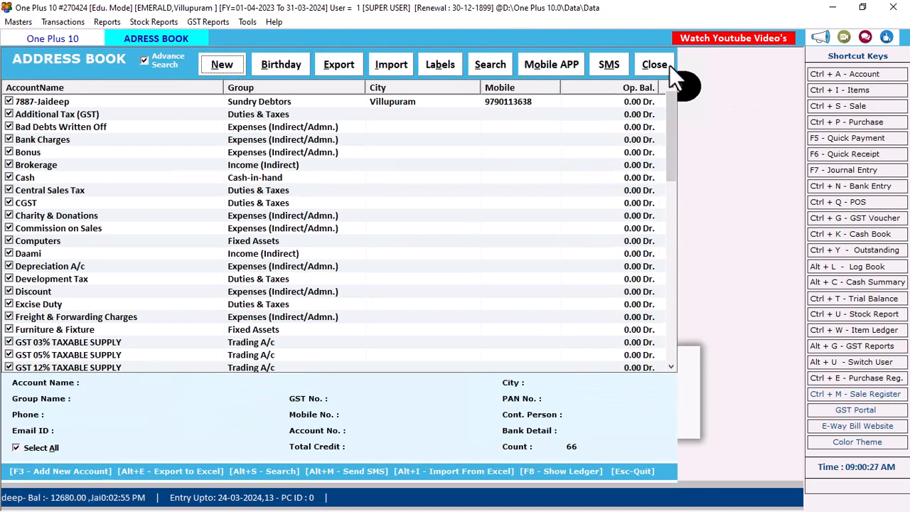
pyautogui.click(670, 65)
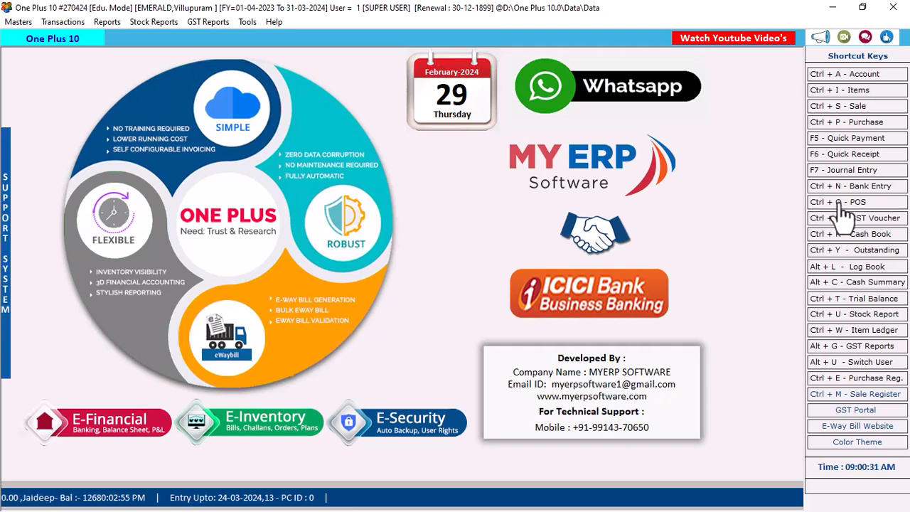
pyautogui.hotkey('ctrl', 'q')
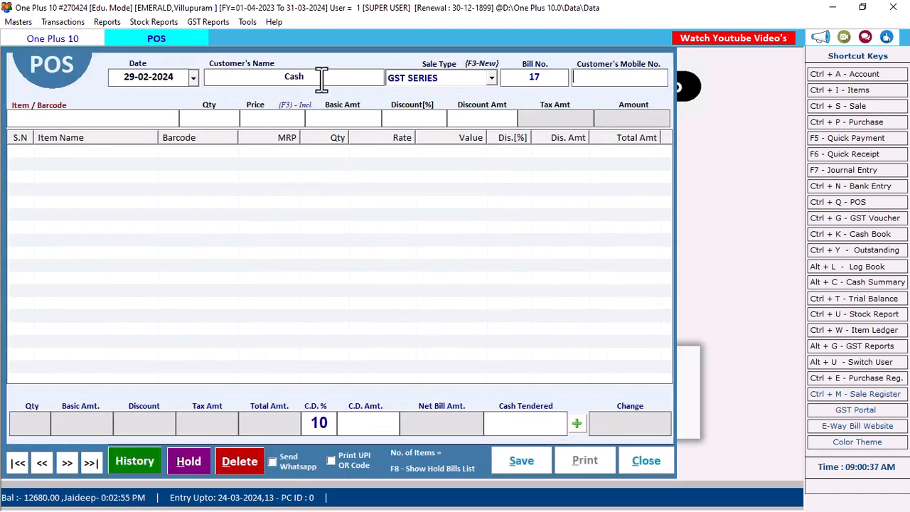
# Clear Cash from Customer's Name, try an existing account, clear it, and start a new account with F3.
pyautogui.click(284, 76)
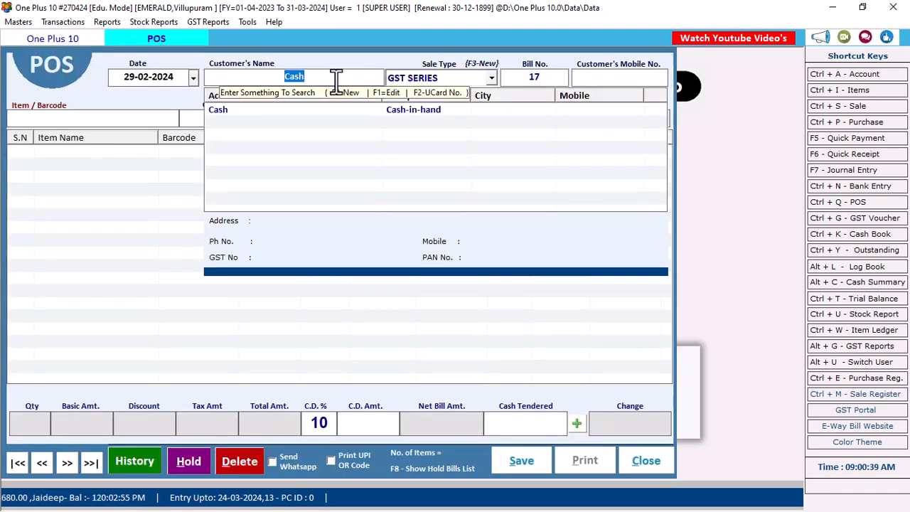
pyautogui.press('BackSpace')
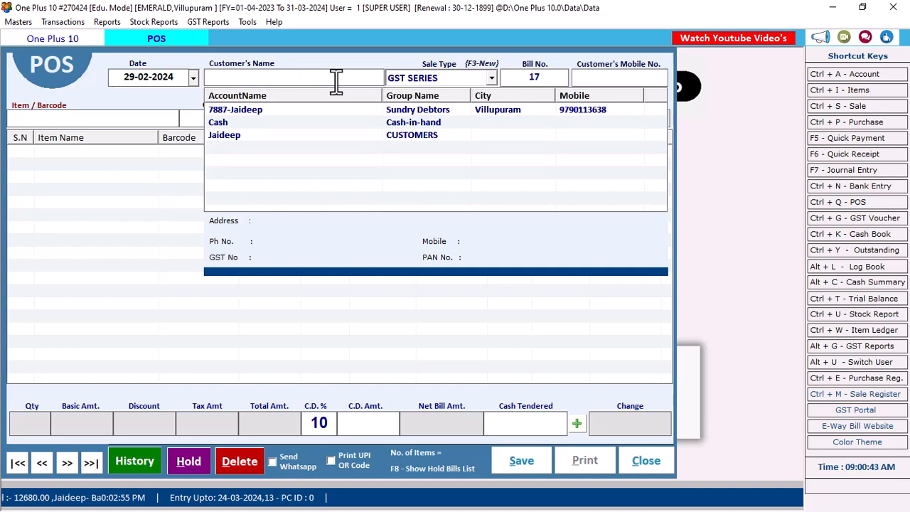
pyautogui.press('Down')
pyautogui.press('Down')
pyautogui.press('Down')
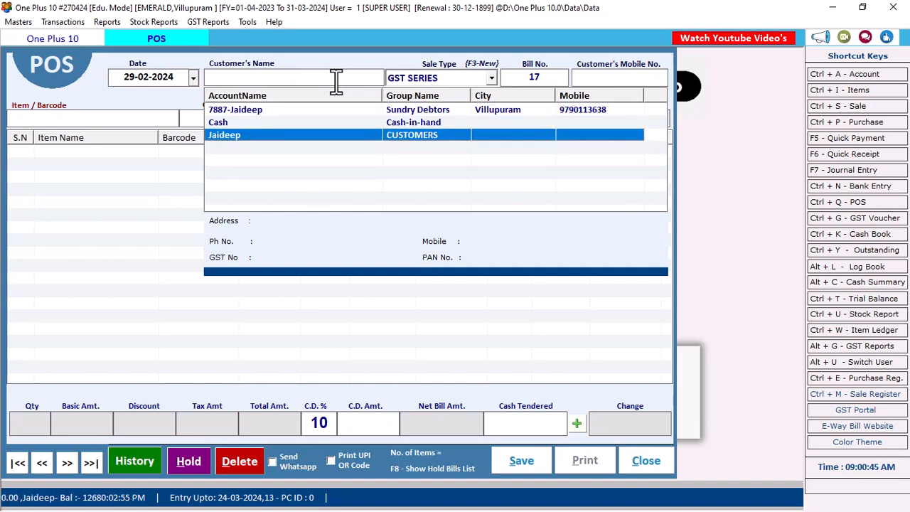
pyautogui.press('Return')
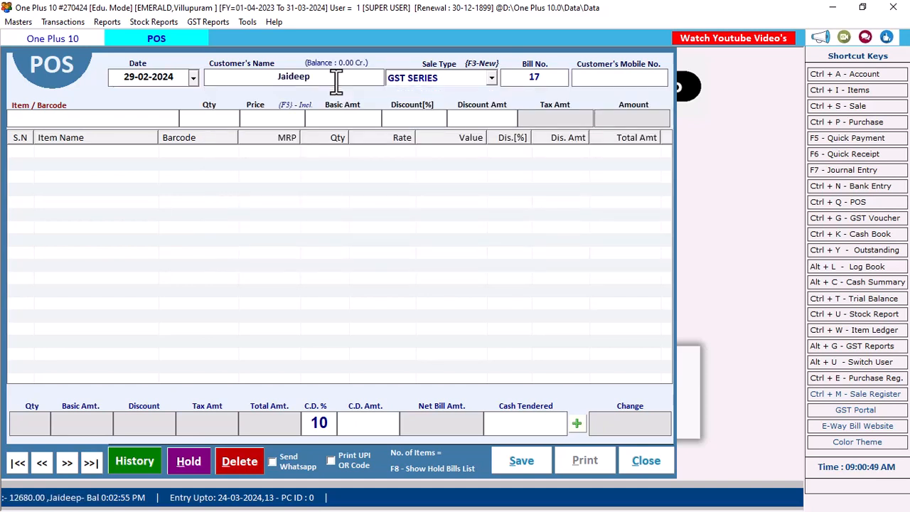
pyautogui.click(337, 82)
pyautogui.press('BackSpace')
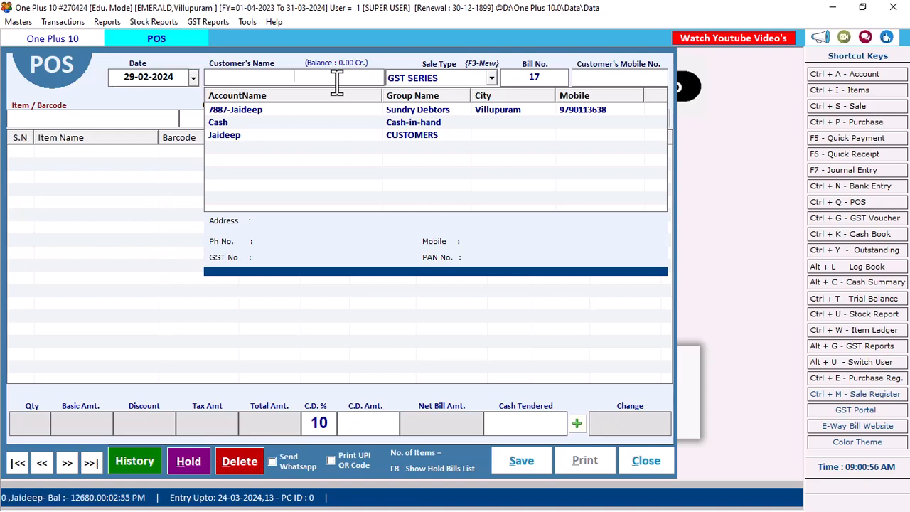
pyautogui.press('F3')
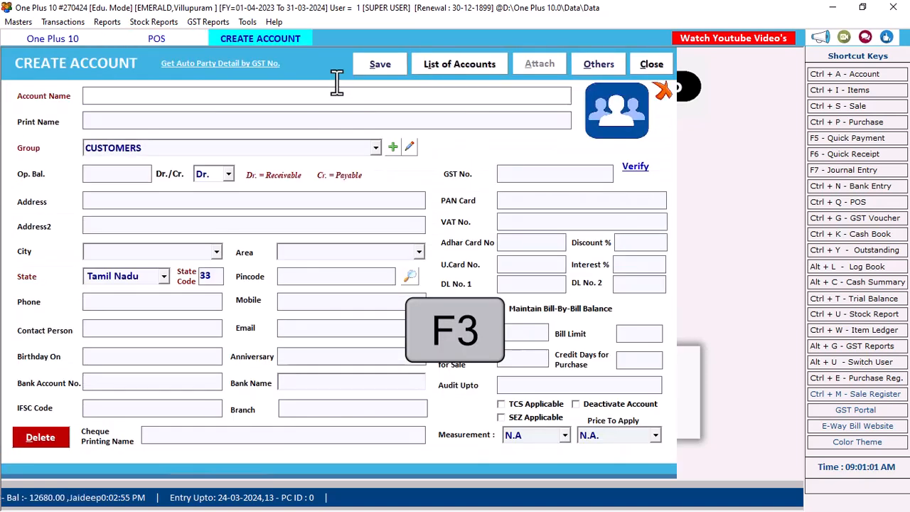
# Enter the new customer's name and accept the CUSTOMERS group.
pyautogui.write('Sigam')
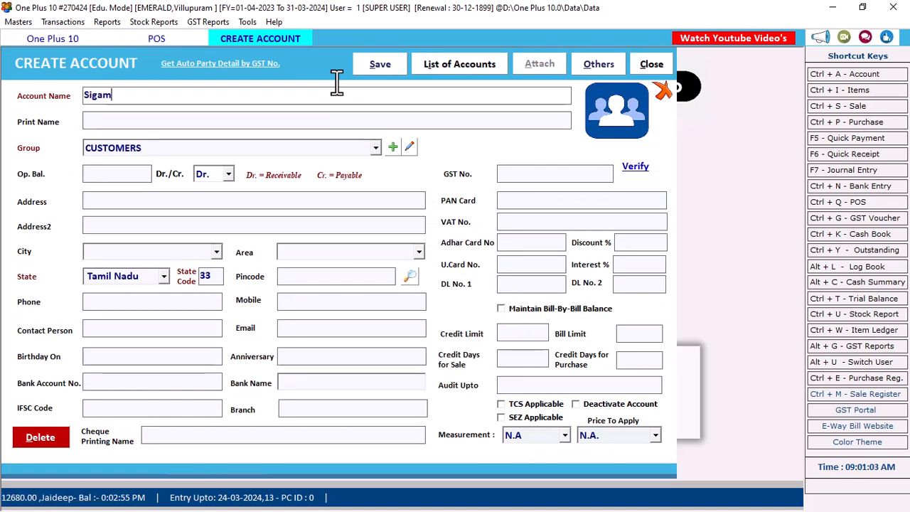
pyautogui.write('ani')
pyautogui.press('Return')
pyautogui.press('Return')
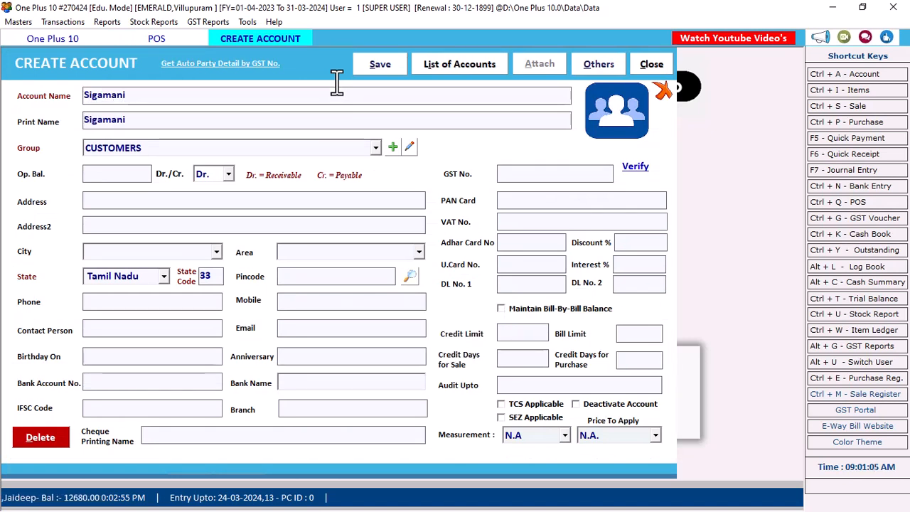
pyautogui.press('Return')
pyautogui.press('Return')
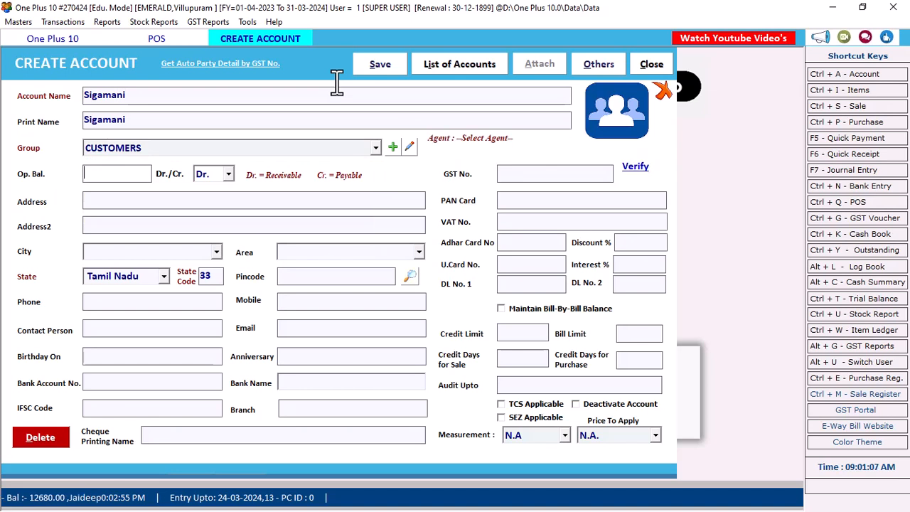
pyautogui.press('Return')
pyautogui.press('Return')
pyautogui.press('Return')
# Create the city Villupuram with its pin code, enter the customer's phone number, and save the account.
pyautogui.write('V')
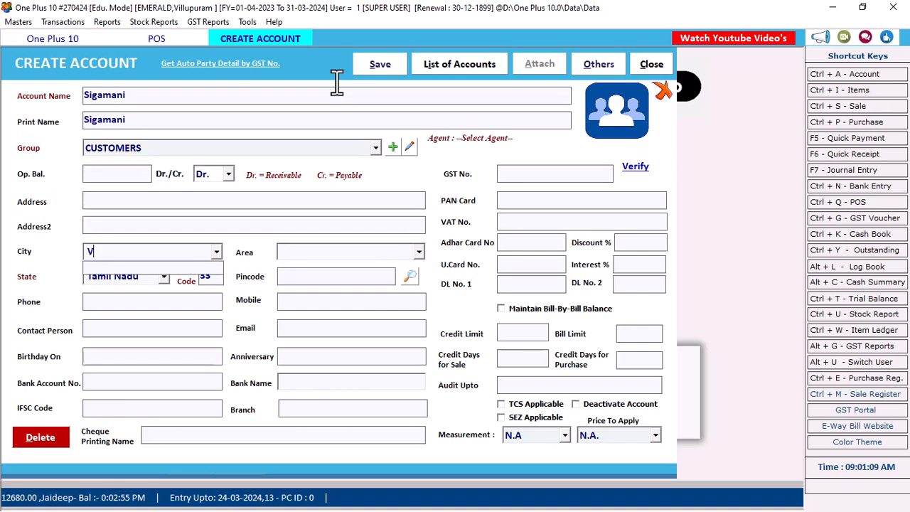
pyautogui.write('illupuram')
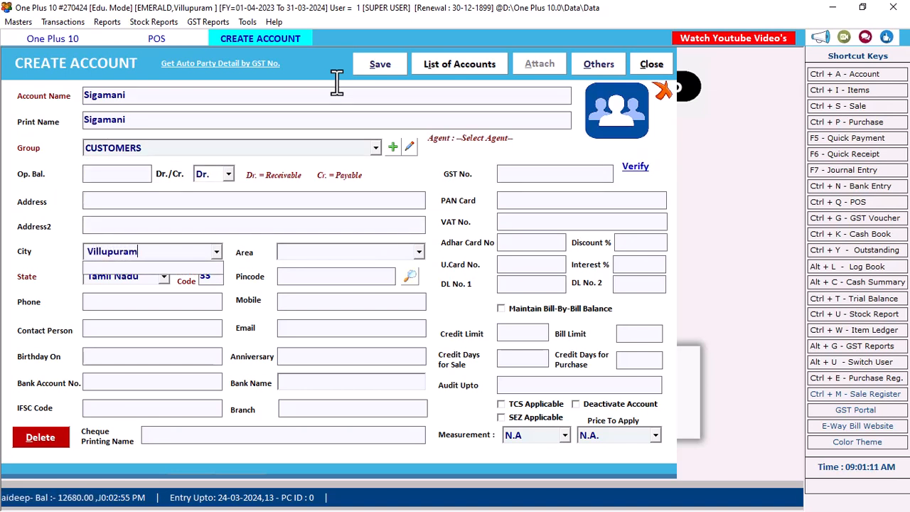
pyautogui.press('Return')
pyautogui.press('Return')
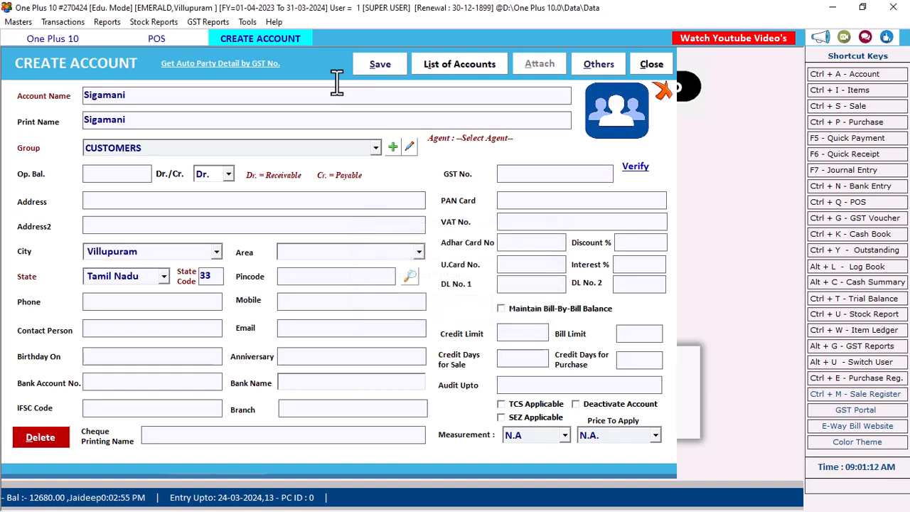
pyautogui.press('Return')
pyautogui.press('Return')
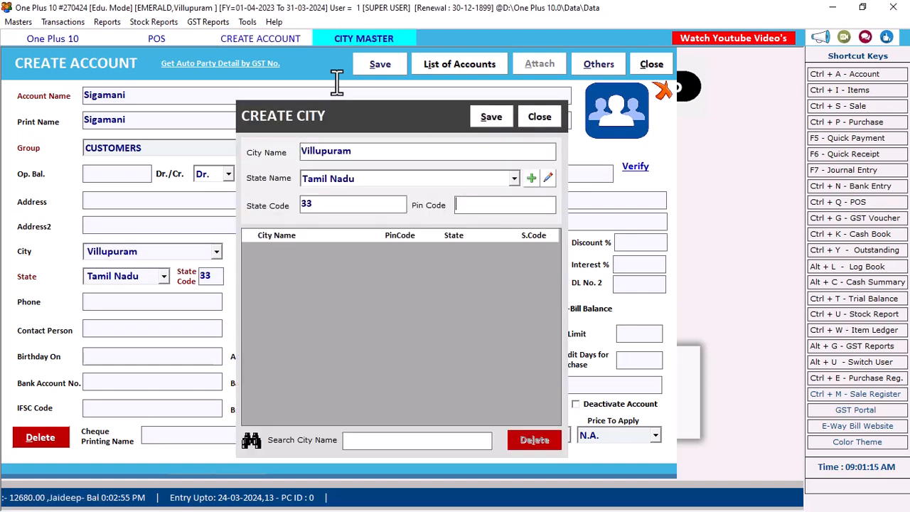
pyautogui.write('605602')
pyautogui.press('Return')
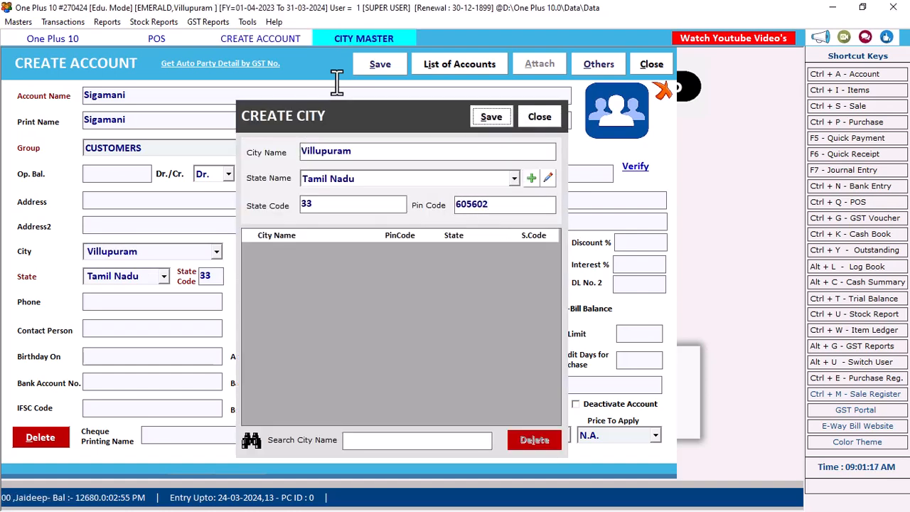
pyautogui.press('Return')
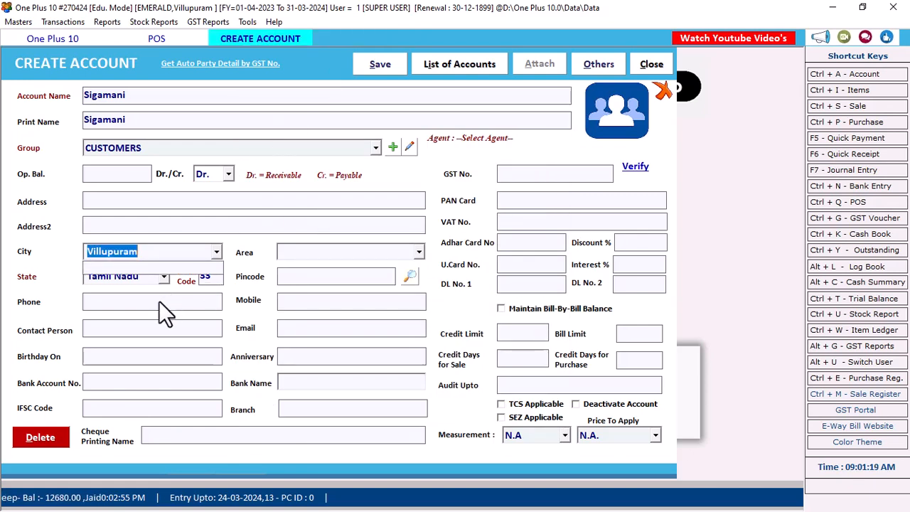
pyautogui.click(158, 300)
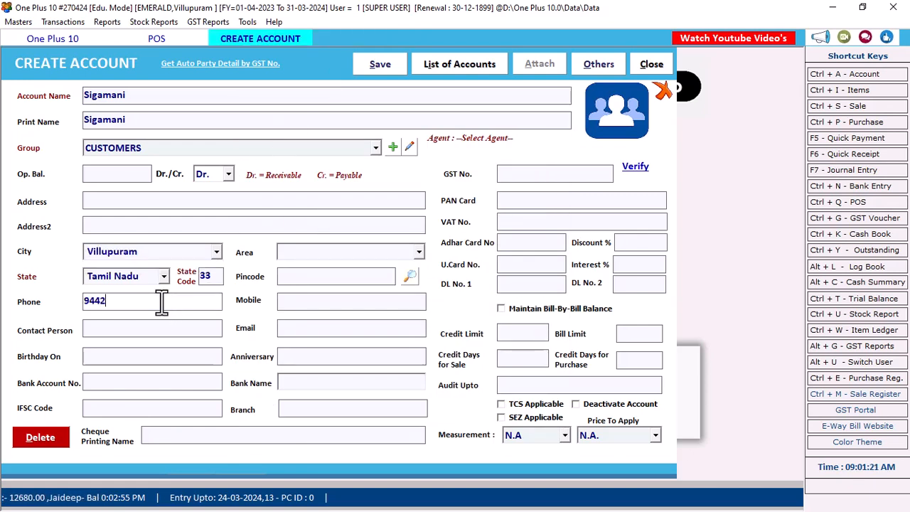
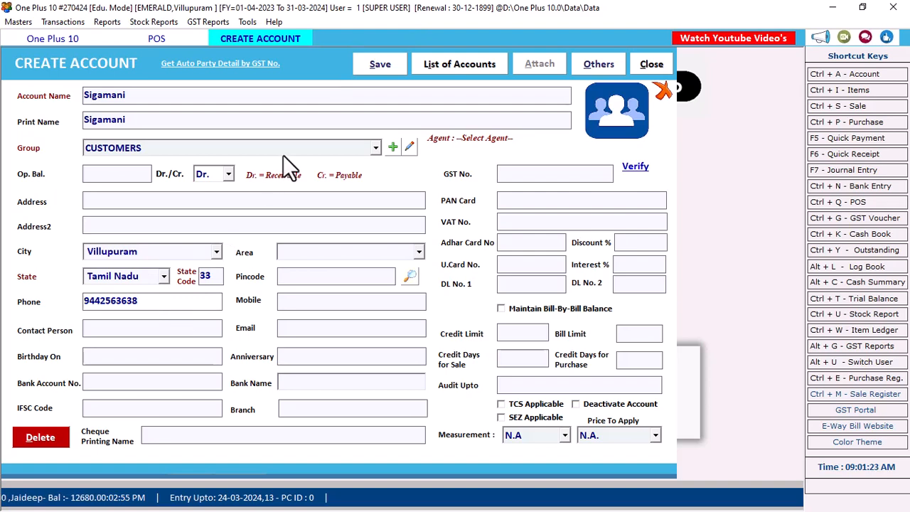
pyautogui.press('Return')
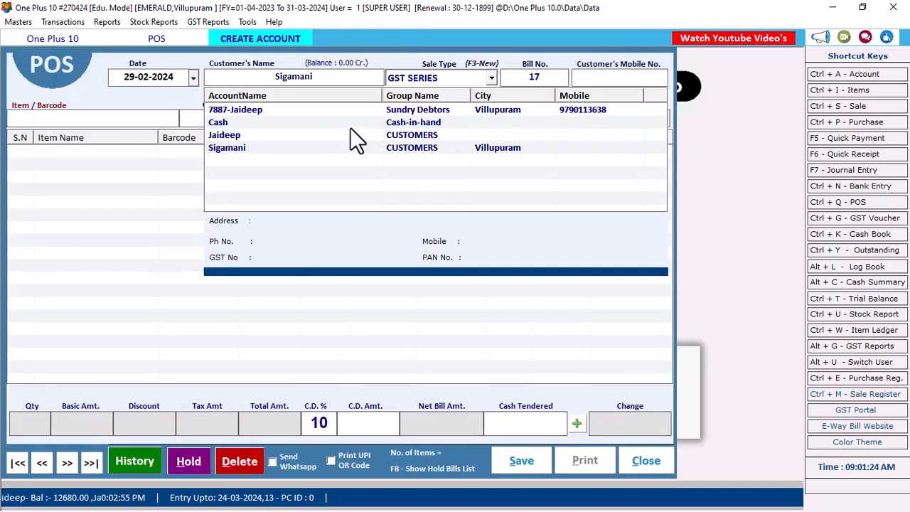
# Select the new customer for bill 17 and add E Pro and Jimikki using code 1000.
pyautogui.press('Down')
pyautogui.press('Down')
pyautogui.press('Down')
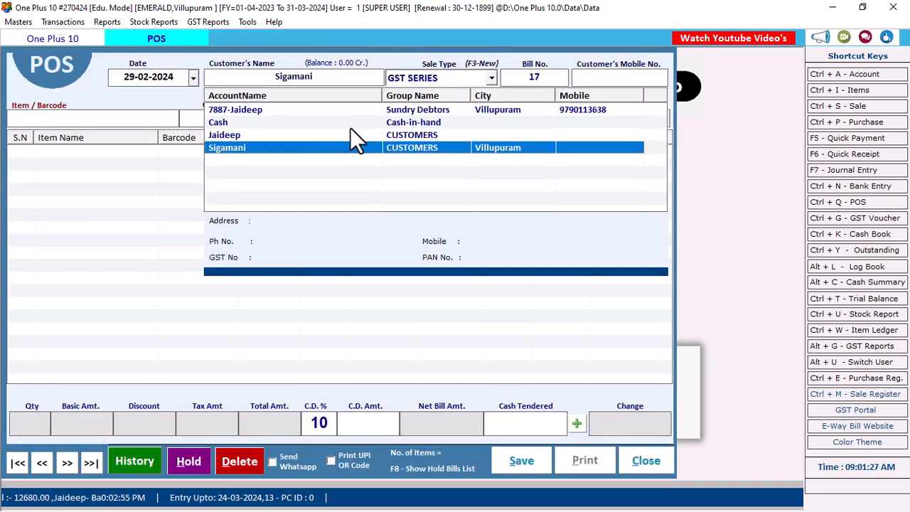
pyautogui.press('Return')
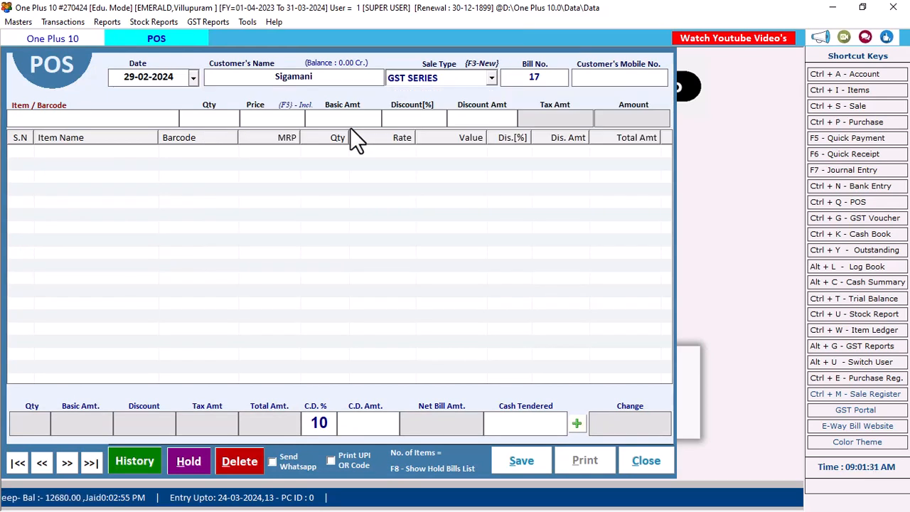
pyautogui.write('1000')
pyautogui.press('Return')
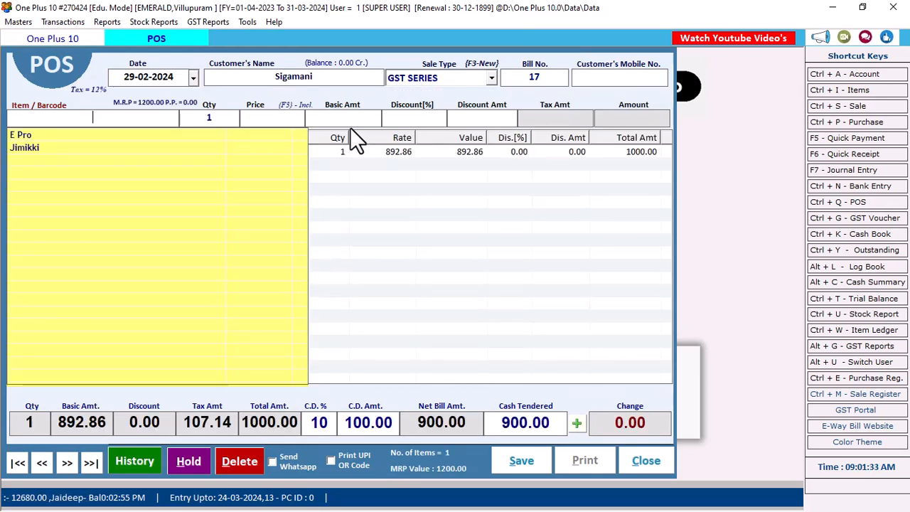
pyautogui.write('1000')
pyautogui.press('Return')
pyautogui.press('Return')
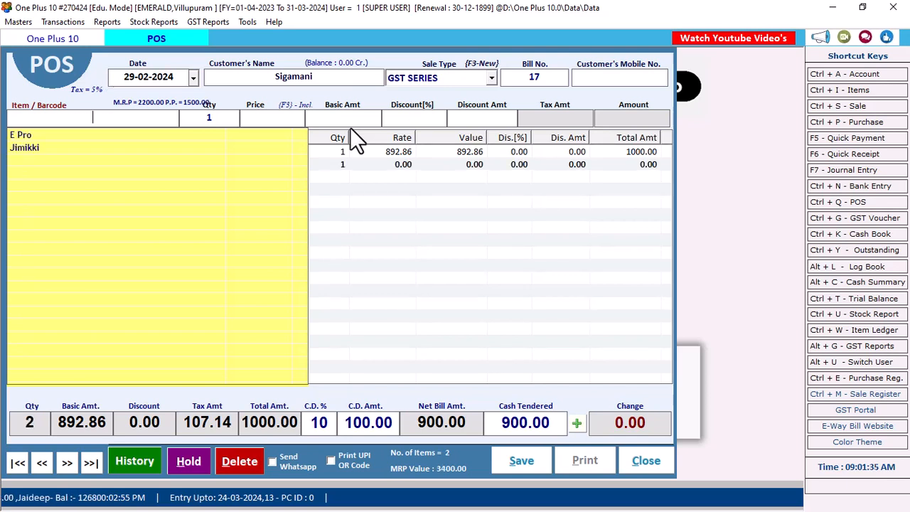
# Set Jimikki's price to 1750 inclusive of tax, bringing the net to 2475.00.
pyautogui.doubleClick(361, 164)
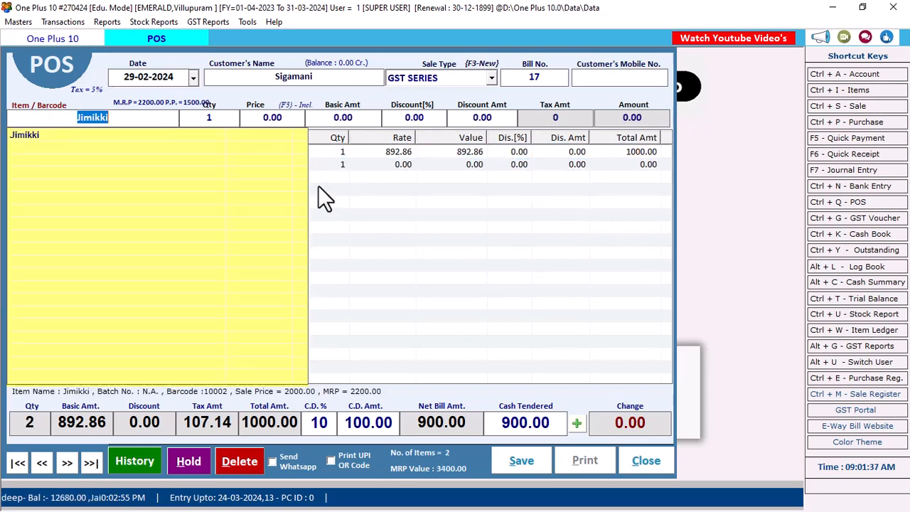
pyautogui.click(268, 118)
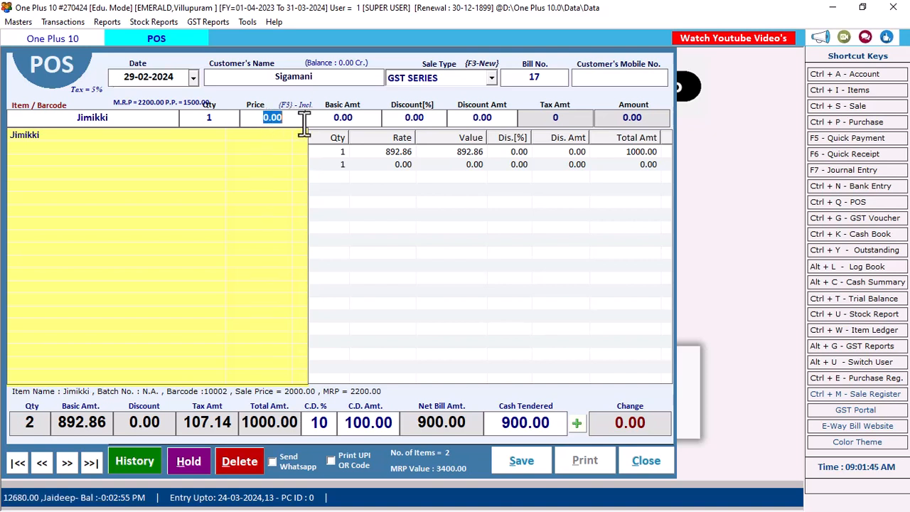
pyautogui.click(292, 119)
pyautogui.moveTo(292, 119); pyautogui.dragTo(261, 121)
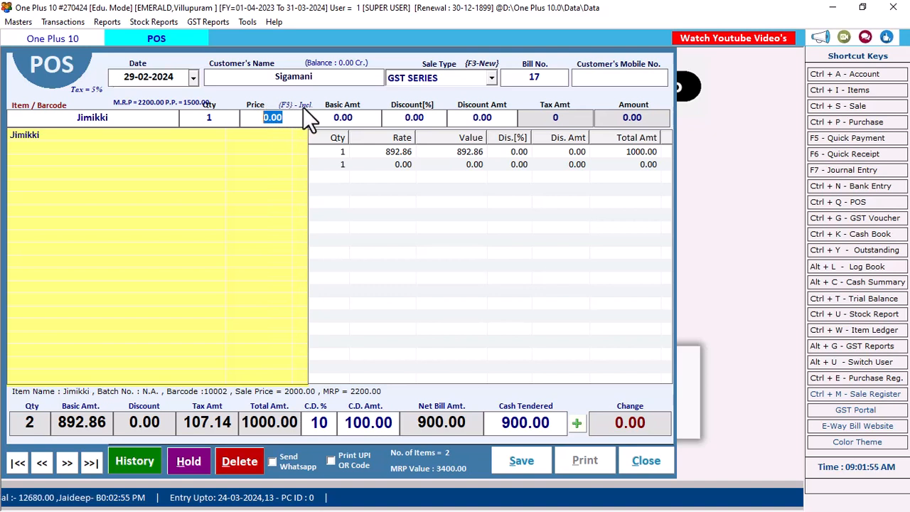
pyautogui.press('F3')
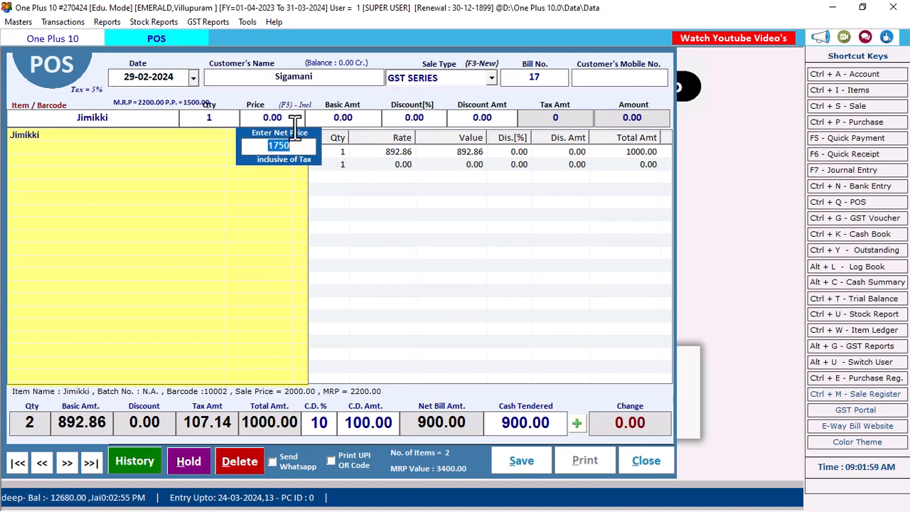
pyautogui.press('Return')
pyautogui.press('Return')
pyautogui.press('Return')
pyautogui.press('Return')
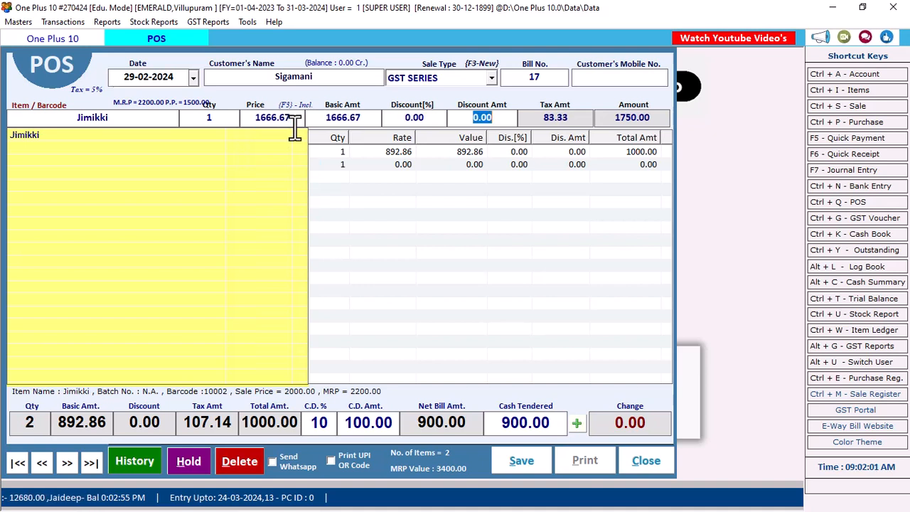
pyautogui.press('Return')
pyautogui.click(465, 220)
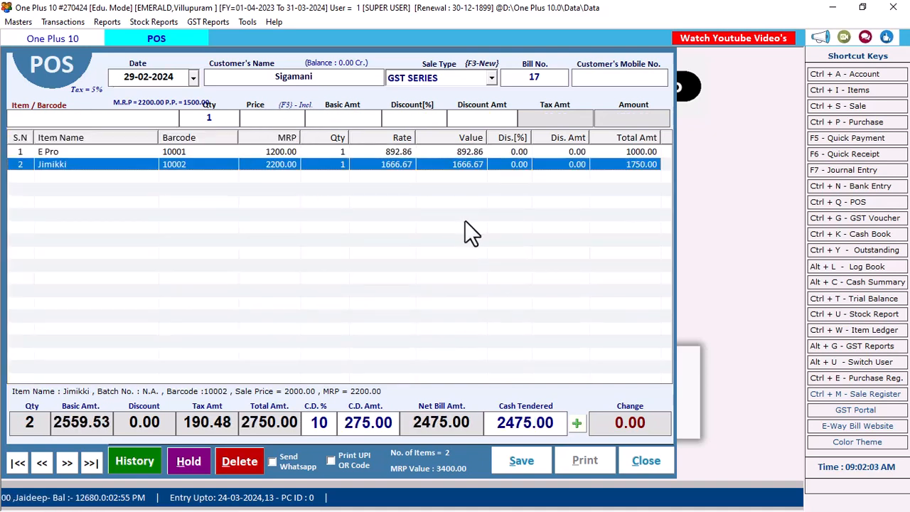
pyautogui.click(638, 155)
pyautogui.click(638, 167)
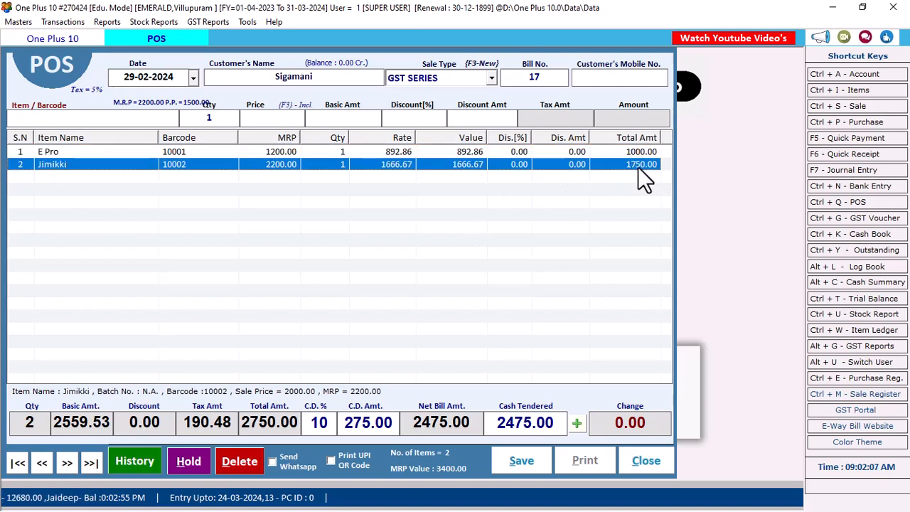
pyautogui.click(318, 425)
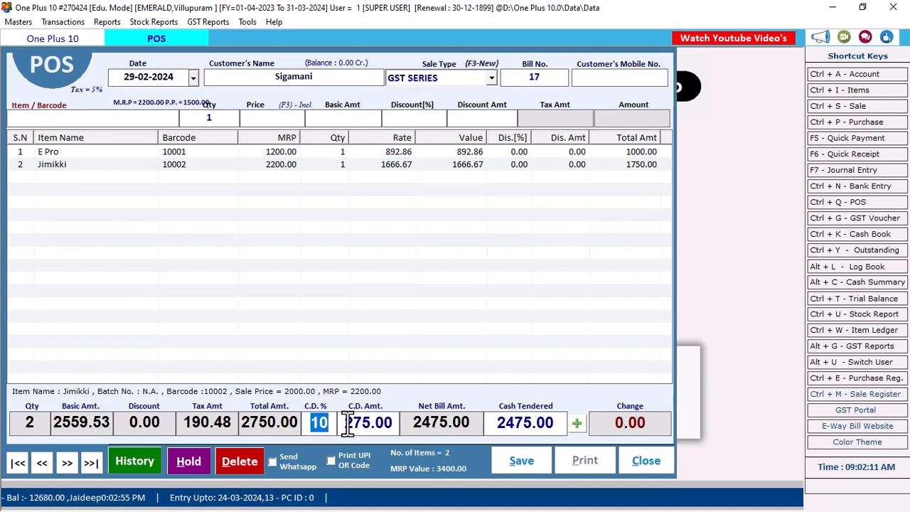
pyautogui.moveTo(350, 424); pyautogui.dragTo(393, 422)
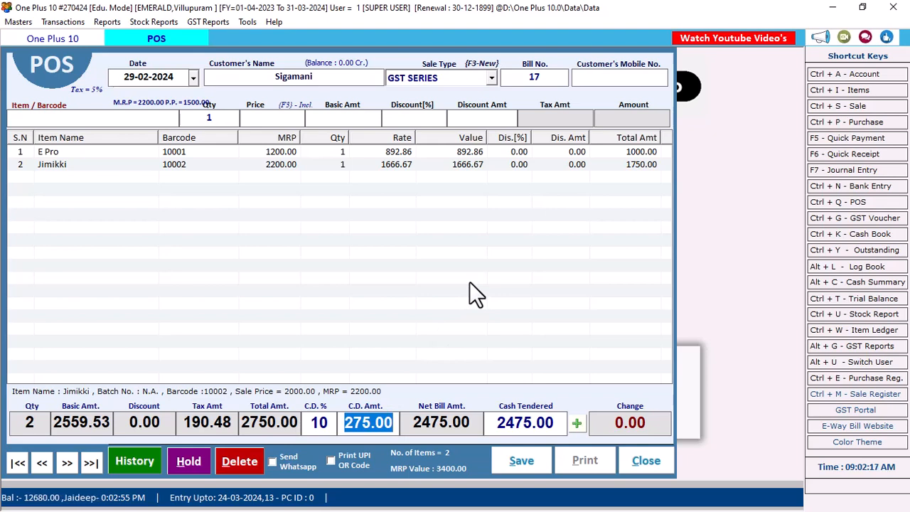
# Mark bill 17's 2475.00 as a Credit Amt payment, save it, and skip printing.
pyautogui.click(576, 423)
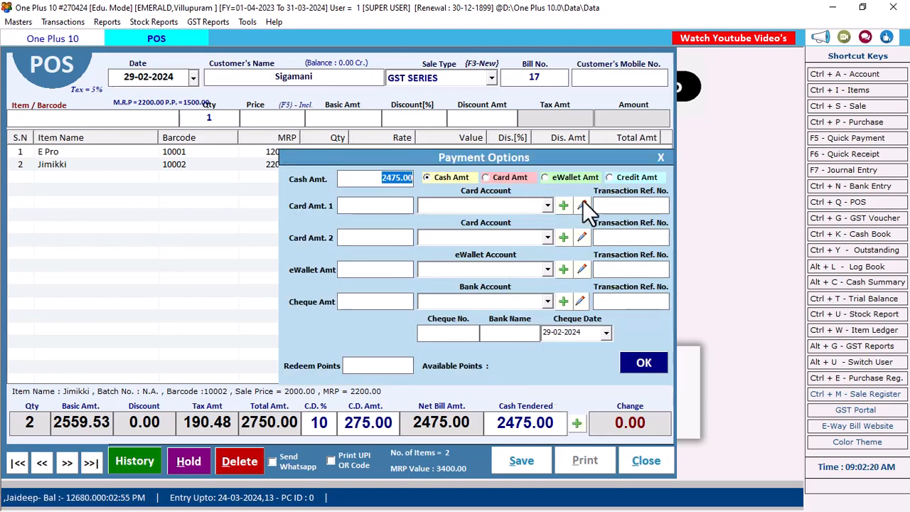
pyautogui.click(616, 177)
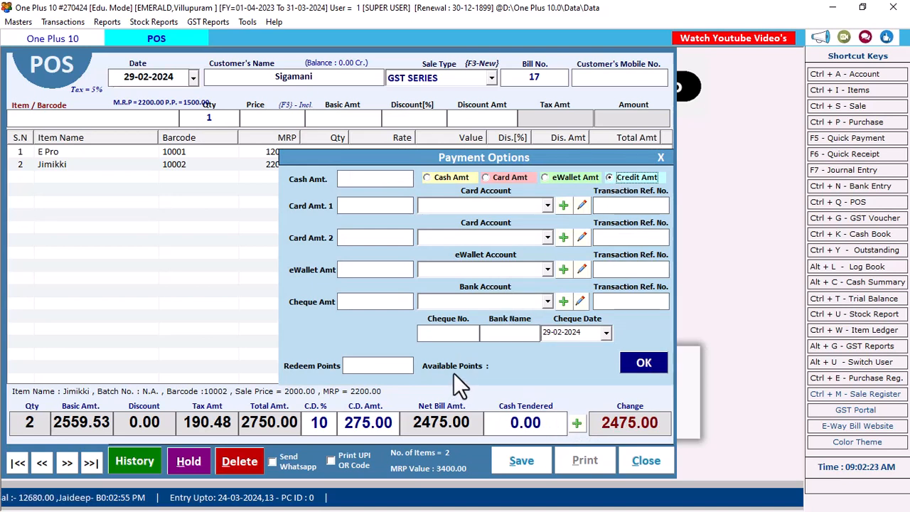
pyautogui.click(640, 364)
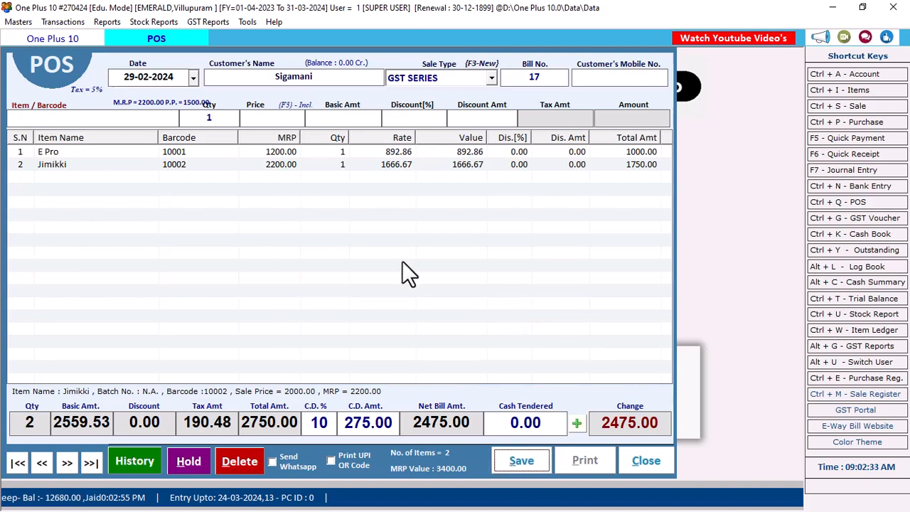
pyautogui.press('Return')
pyautogui.click(476, 304)
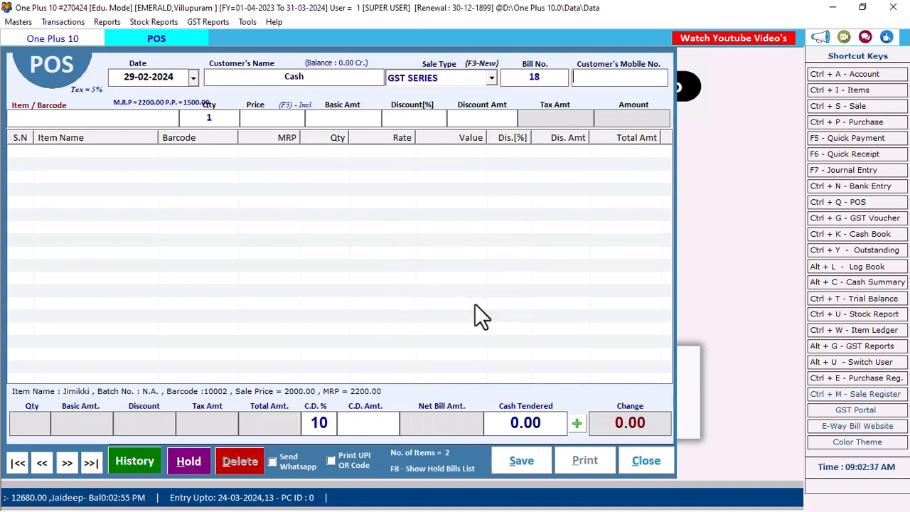
# Close POS, then review Outstanding Analysis as on 24-03-2024: customer owes 2475.00, total 15,155.00.
pyautogui.click(633, 458)
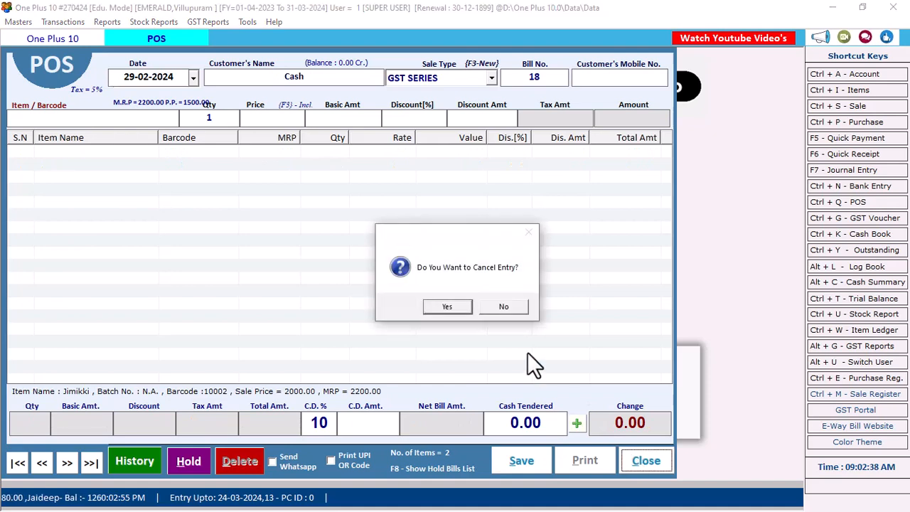
pyautogui.click(447, 307)
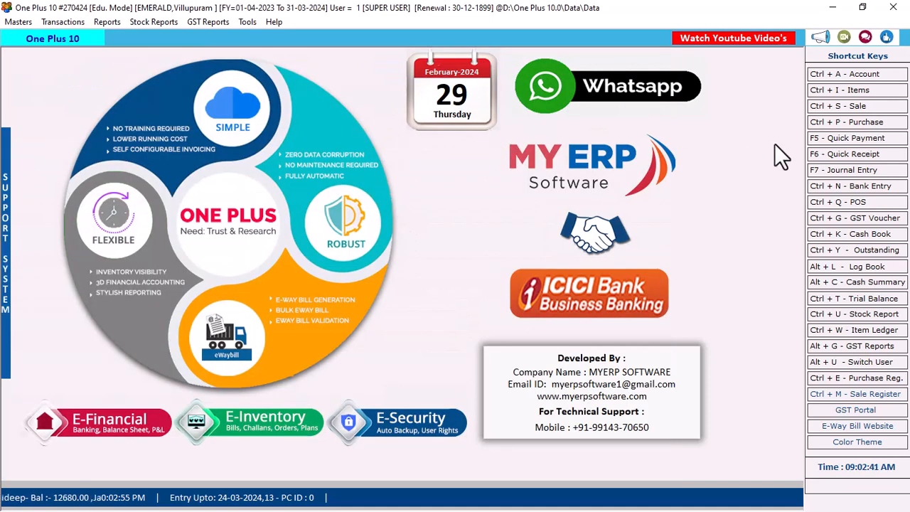
pyautogui.click(95, 22)
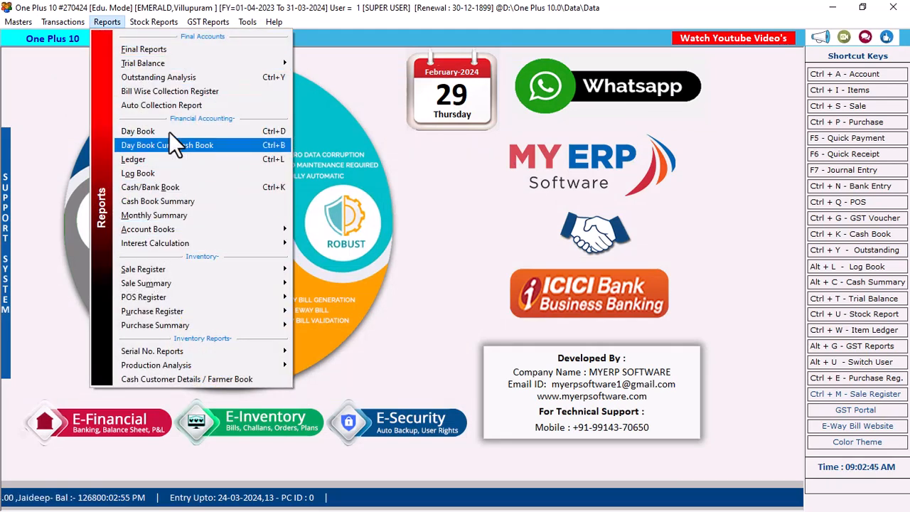
pyautogui.click(164, 81)
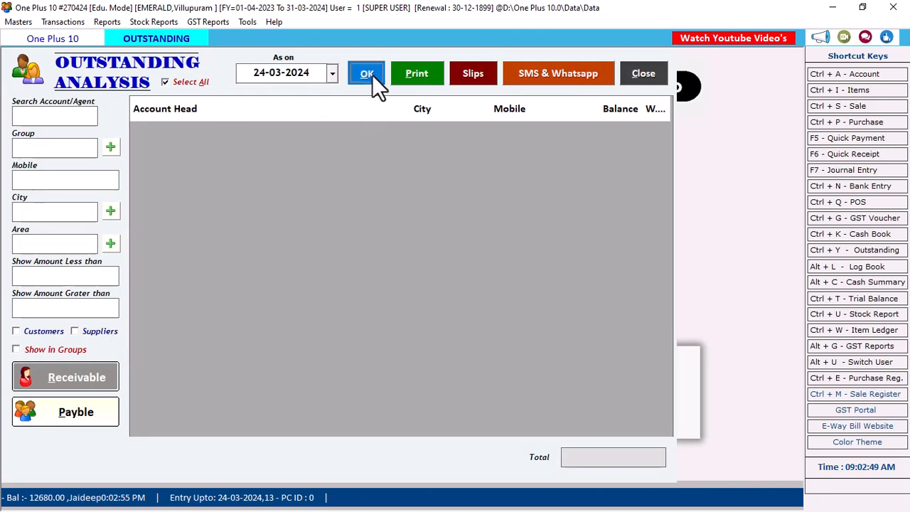
pyautogui.click(370, 74)
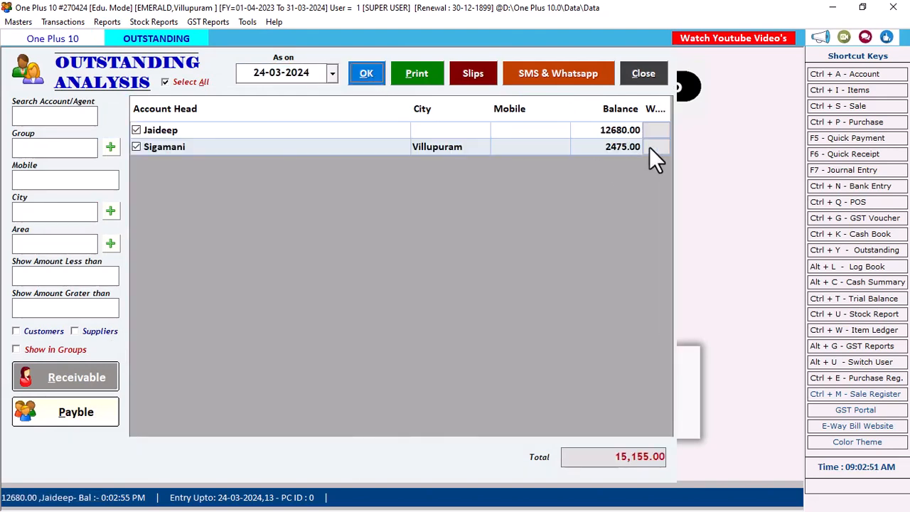
pyautogui.click(543, 146)
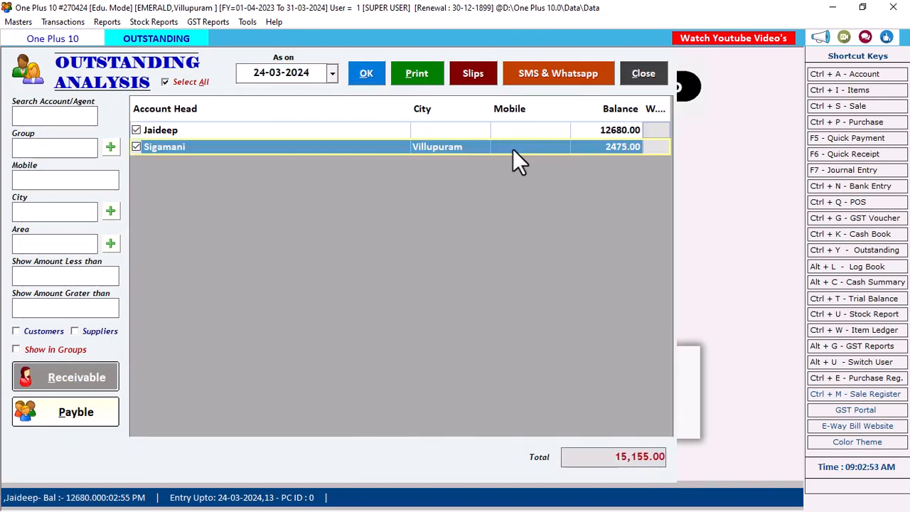
pyautogui.click(647, 76)
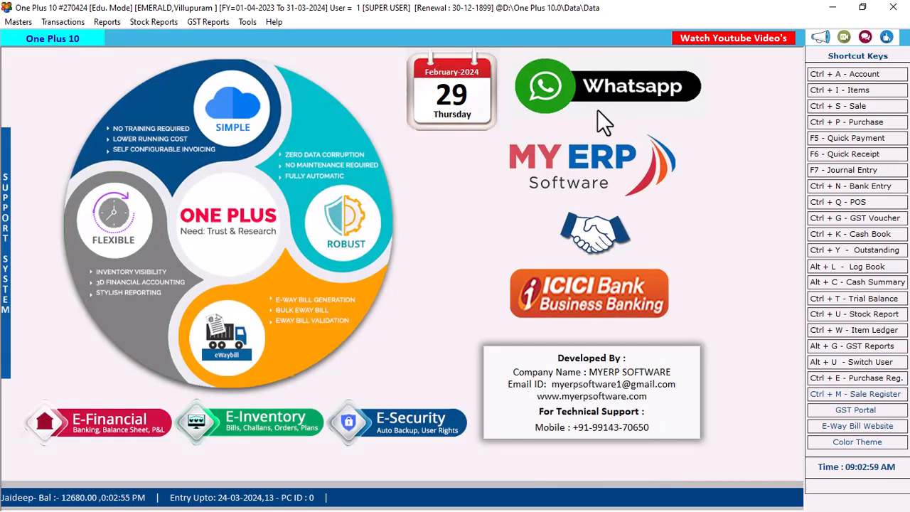
# Start a Quick Receipt dated 29-02-2024 in cash mode.
pyautogui.click(71, 23)
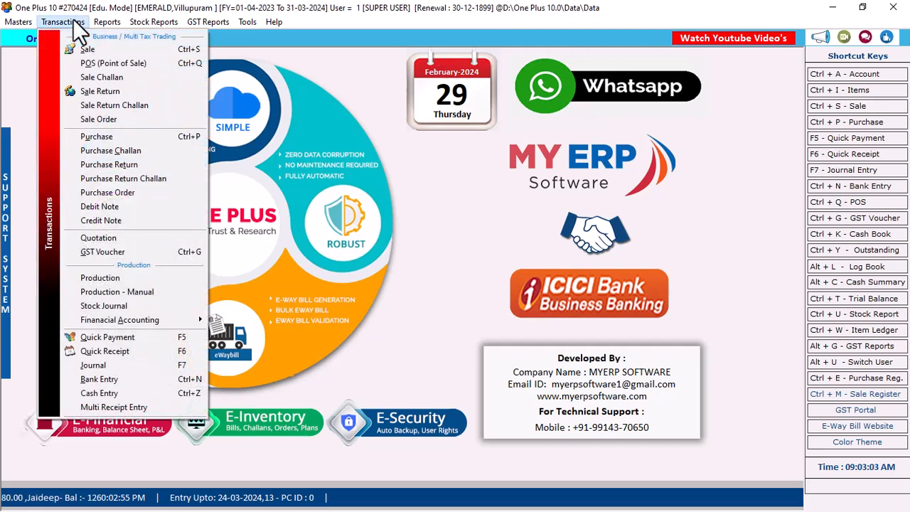
pyautogui.click(142, 351)
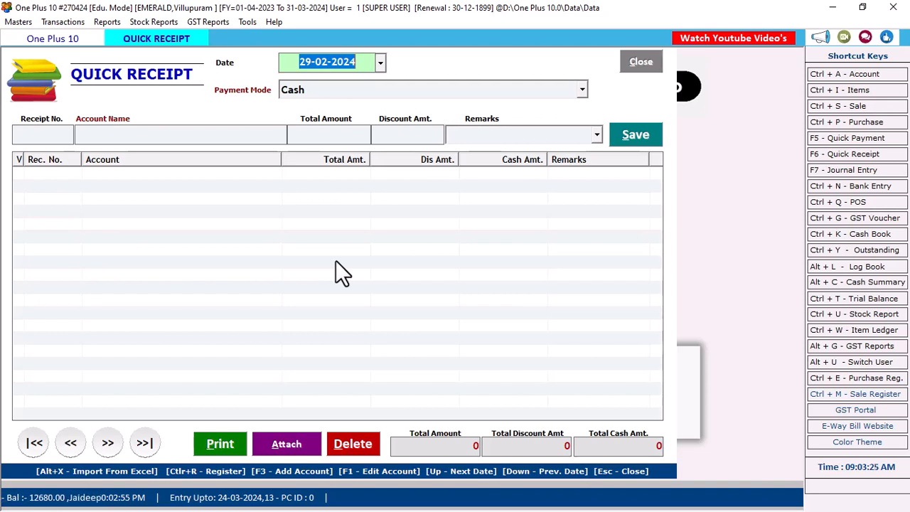
pyautogui.press('Return')
pyautogui.press('Return')
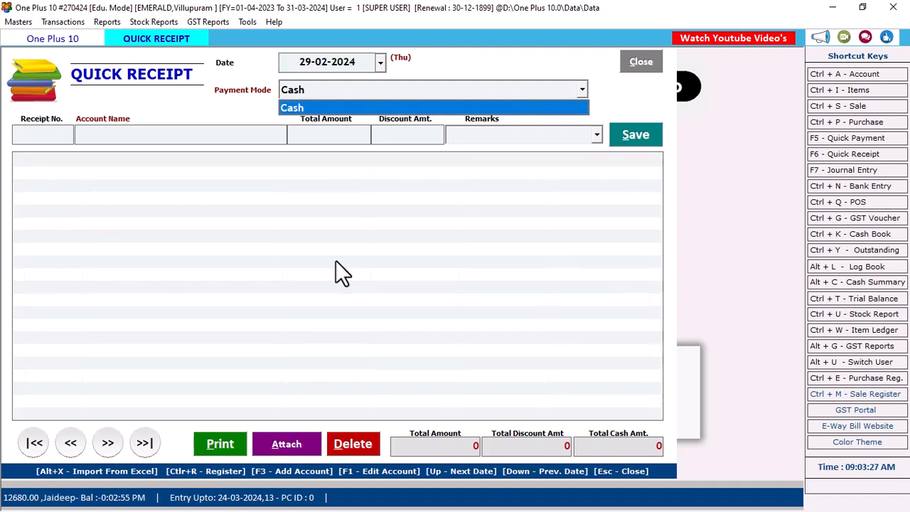
pyautogui.press('Return')
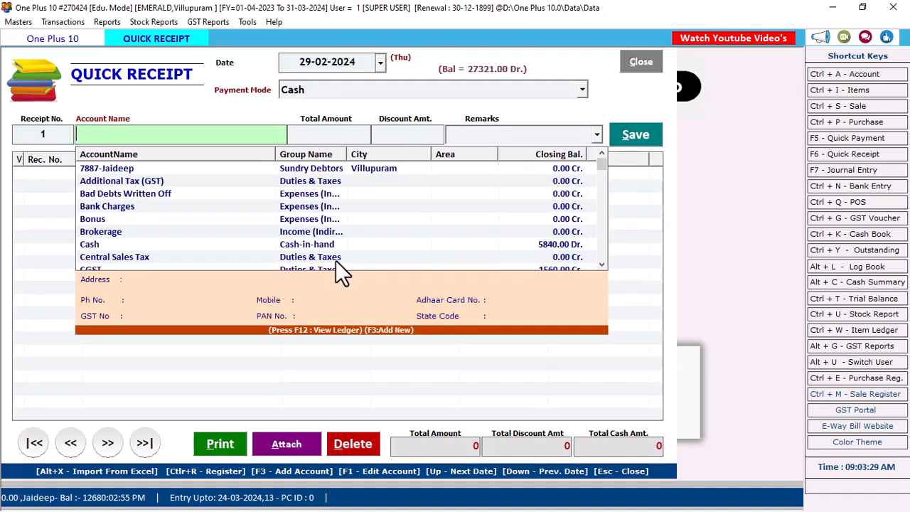
# Choose the new customer's account, enter 1000 as Total Amount, and save receipt 1.
pyautogui.write('sig')
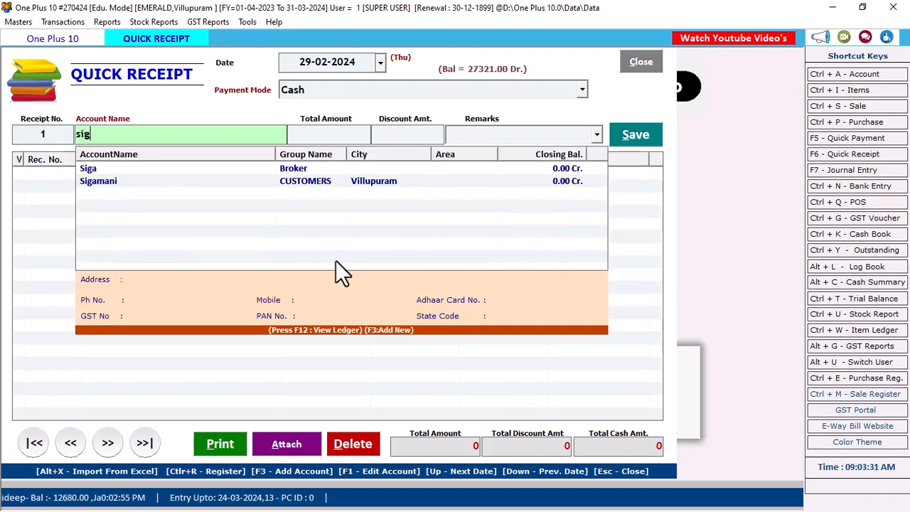
pyautogui.press('Down')
pyautogui.press('Down')
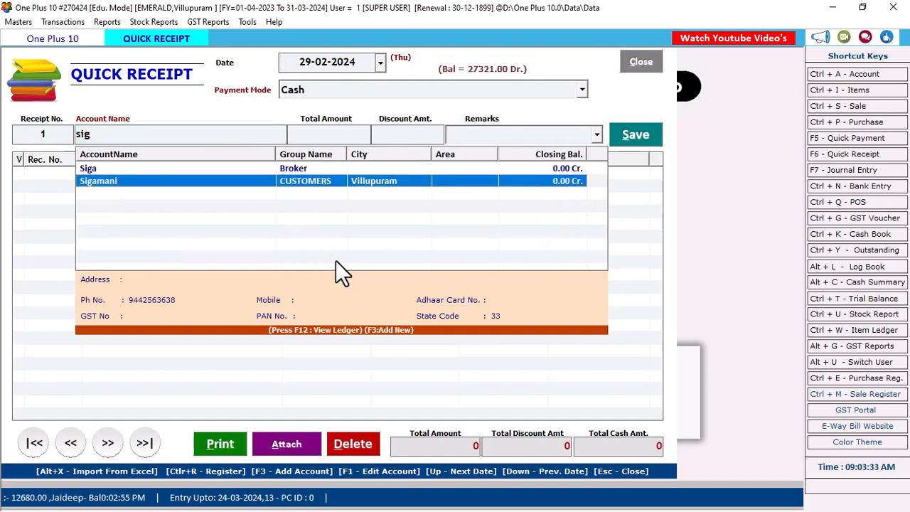
pyautogui.press('Return')
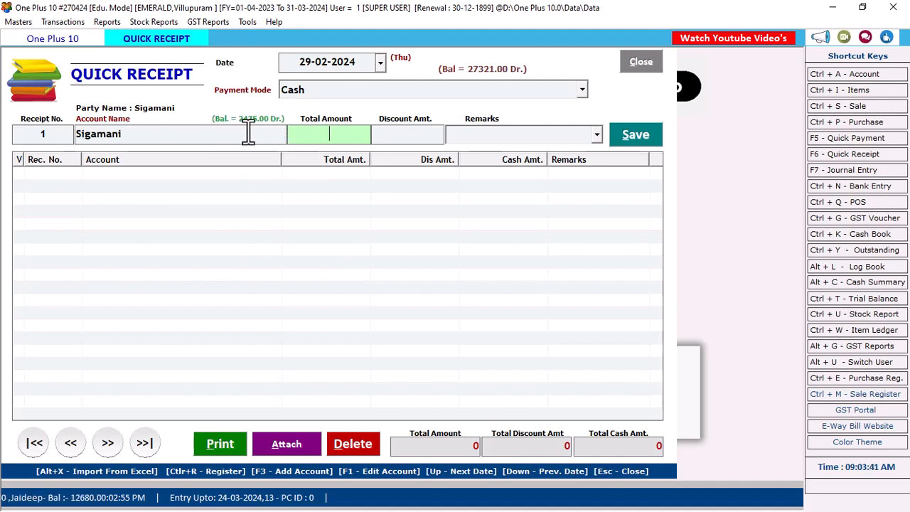
pyautogui.write('20')
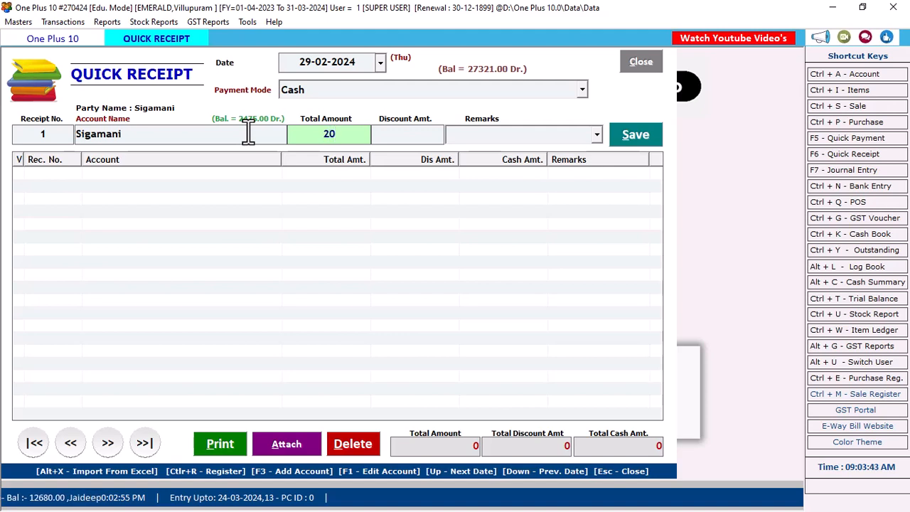
pyautogui.press('BackSpace')
pyautogui.press('BackSpace')
pyautogui.write('1000')
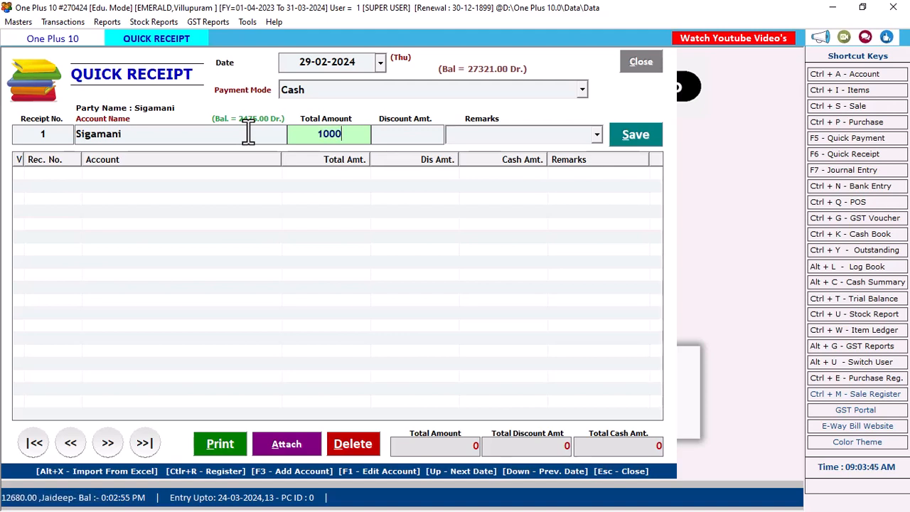
pyautogui.press('Return')
pyautogui.press('Return')
pyautogui.press('Return')
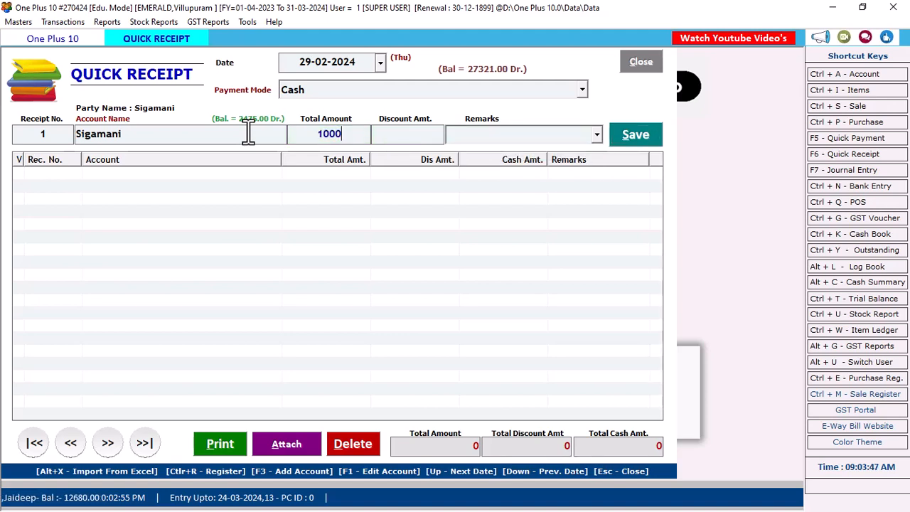
pyautogui.click(490, 307)
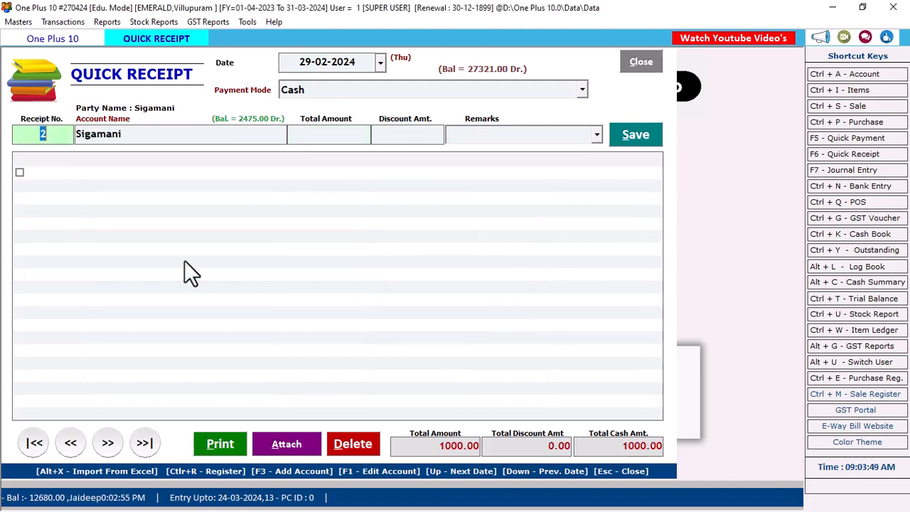
# Preview receipt 1's voucher showing 'One Thousand Only', then close the preview and Quick Receipt.
pyautogui.click(19, 174)
pyautogui.click(217, 444)
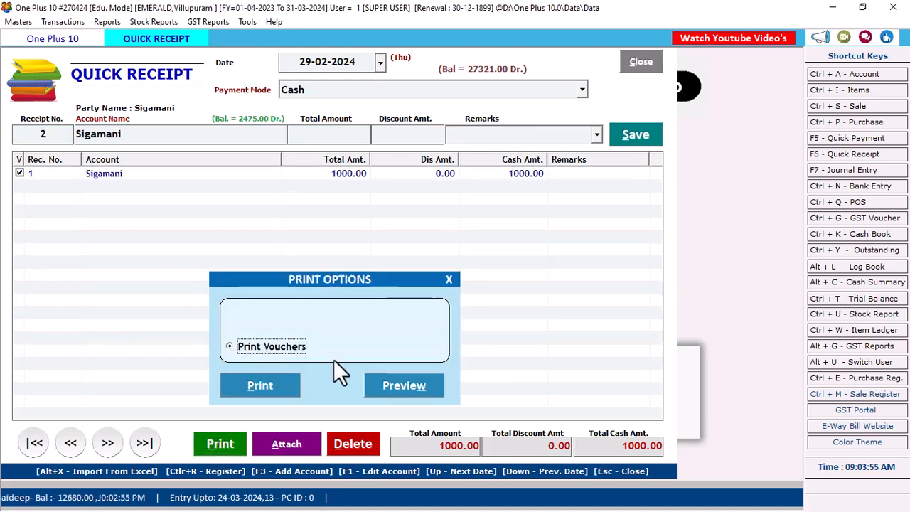
pyautogui.click(389, 387)
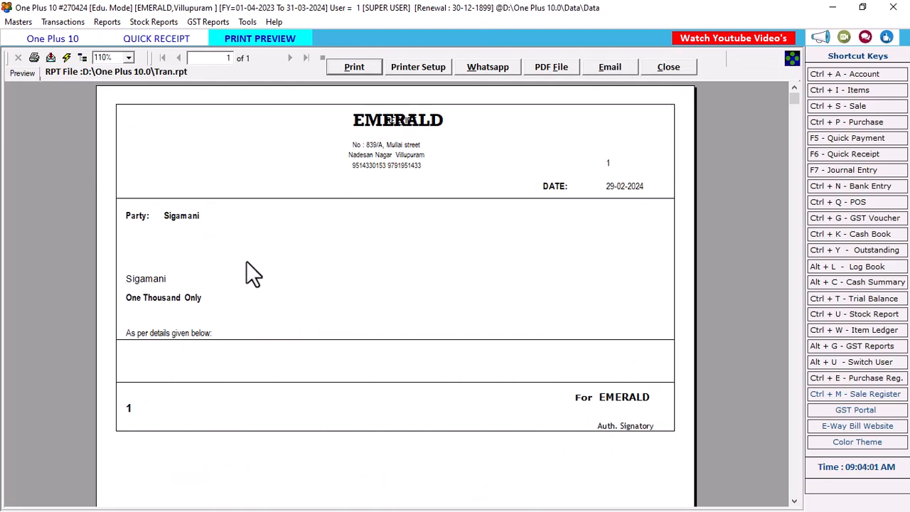
pyautogui.click(183, 295)
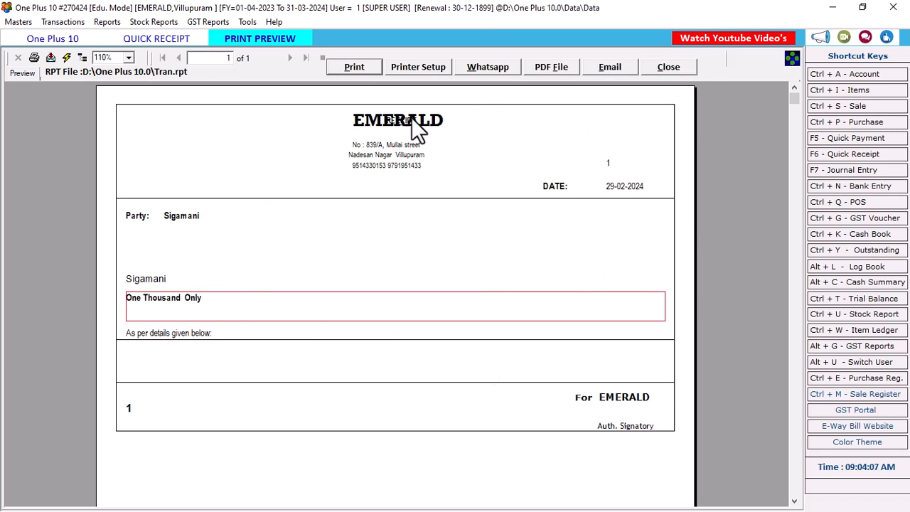
pyautogui.click(674, 71)
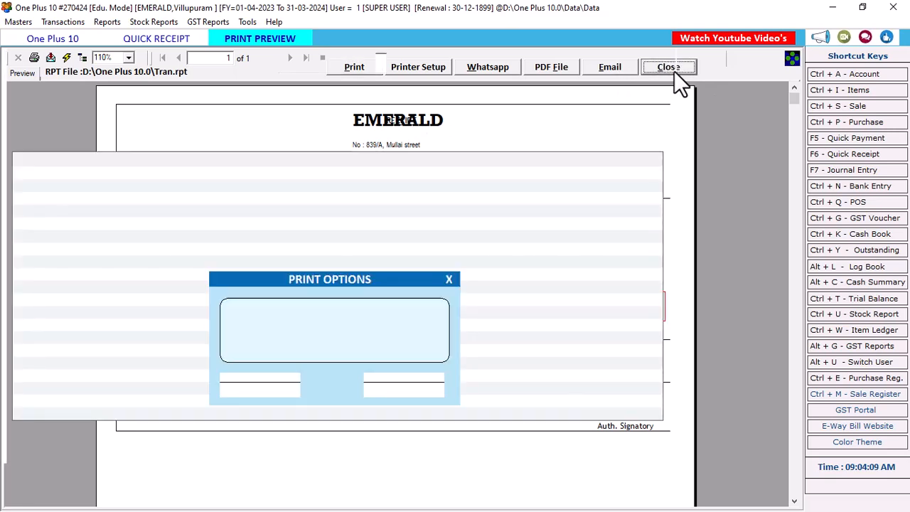
pyautogui.click(448, 280)
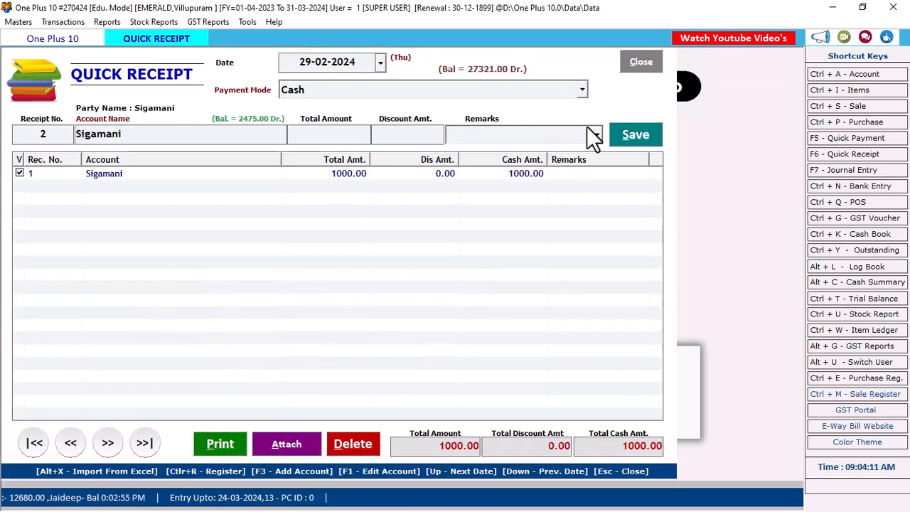
pyautogui.click(638, 62)
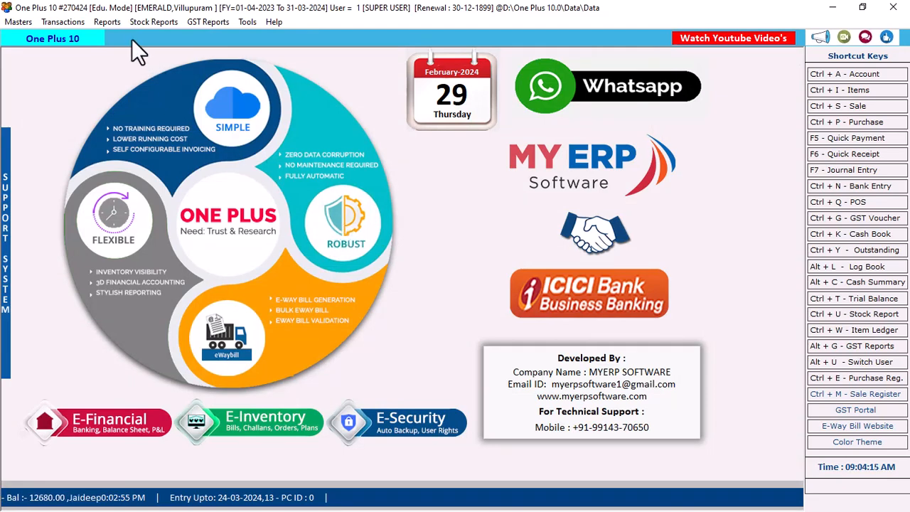
# Load the Bill Wise Collection Register for the chosen dates, dismissing the stray updater window.
pyautogui.click(112, 23)
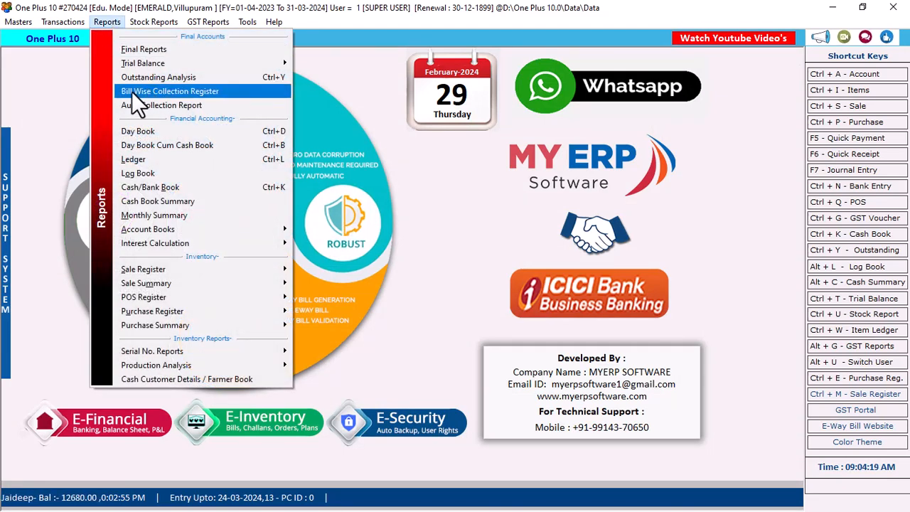
pyautogui.click(190, 90)
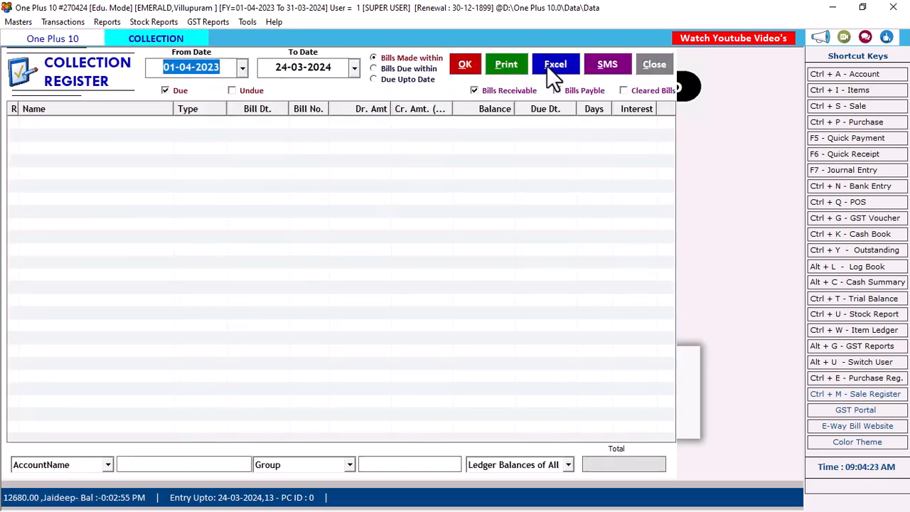
pyautogui.click(547, 65)
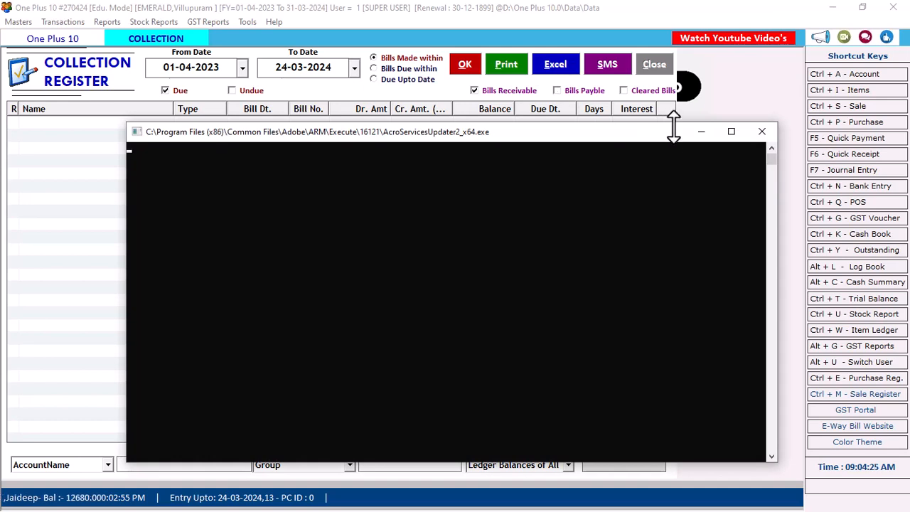
pyautogui.click(699, 132)
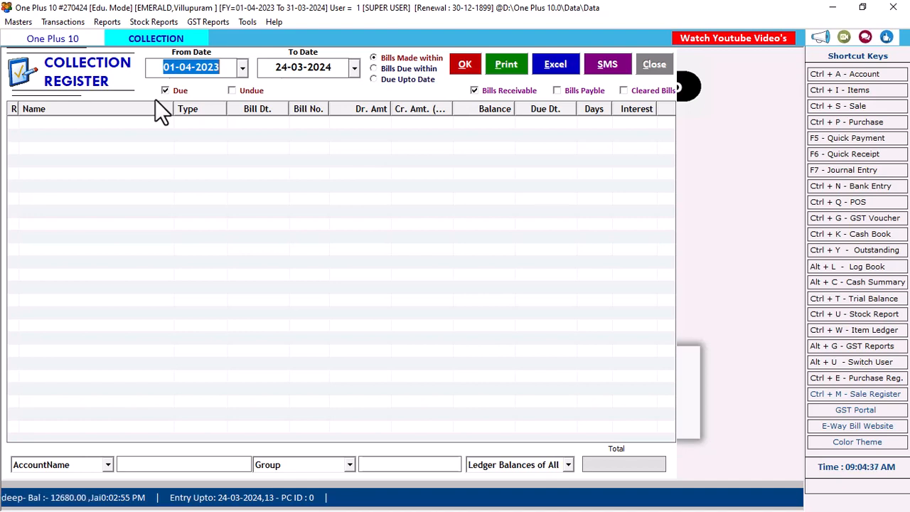
pyautogui.click(464, 70)
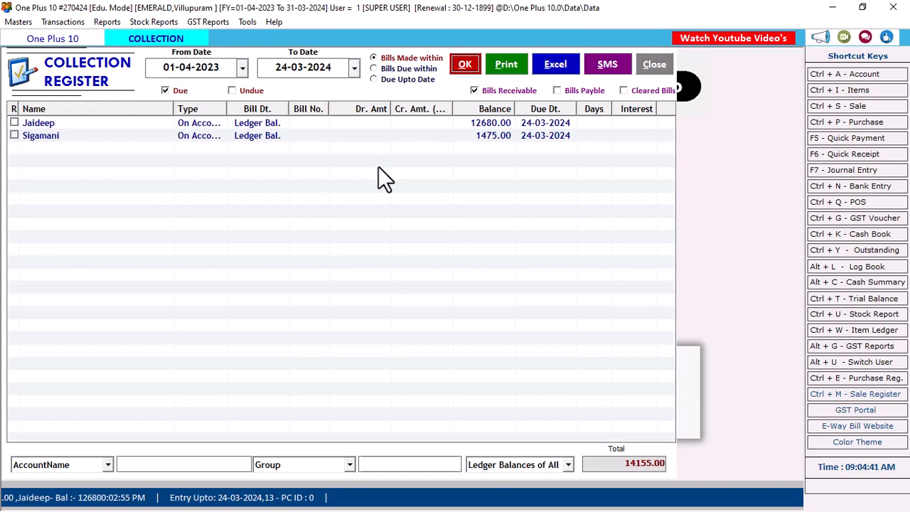
# Widen the Bill Dt. and Type columns to review the 14155.00 receivables, then close the register.
pyautogui.click(478, 138)
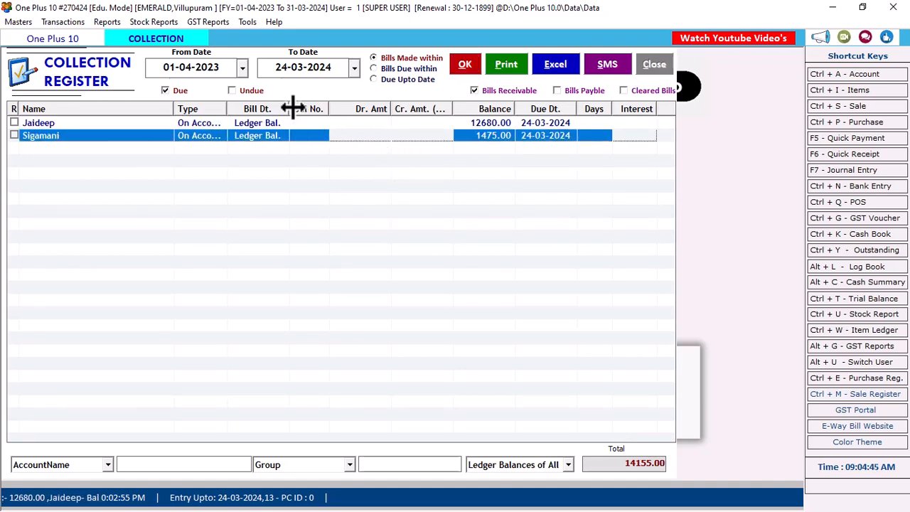
pyautogui.moveTo(289, 108); pyautogui.dragTo(330, 109)
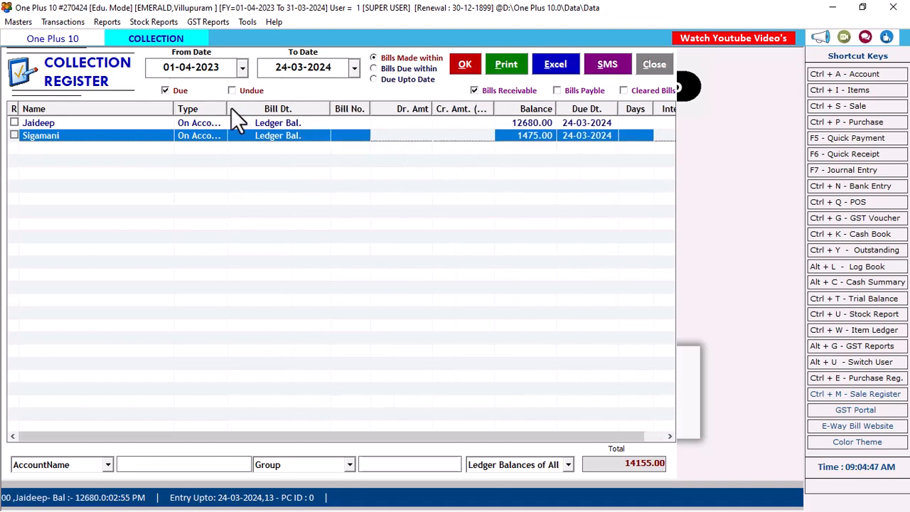
pyautogui.moveTo(229, 110); pyautogui.dragTo(266, 110)
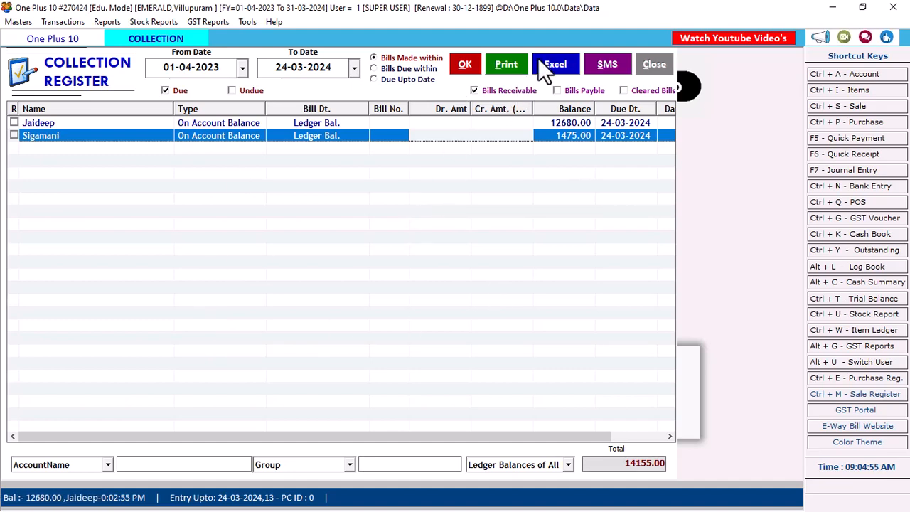
pyautogui.click(660, 64)
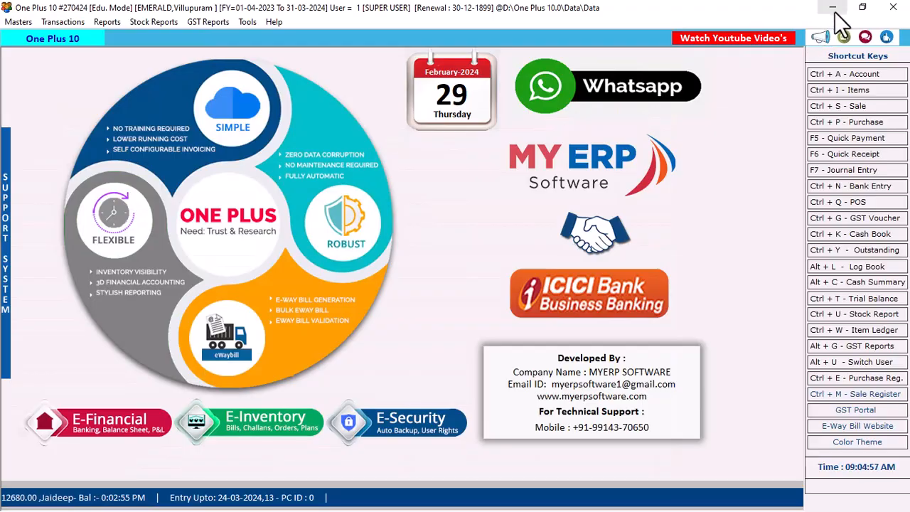
pyautogui.click(833, 8)
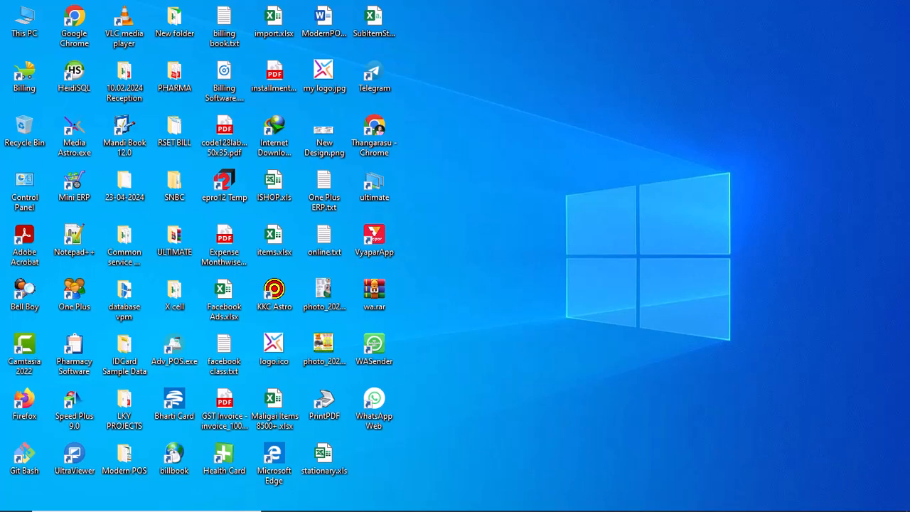
pyautogui.click(577, 500)
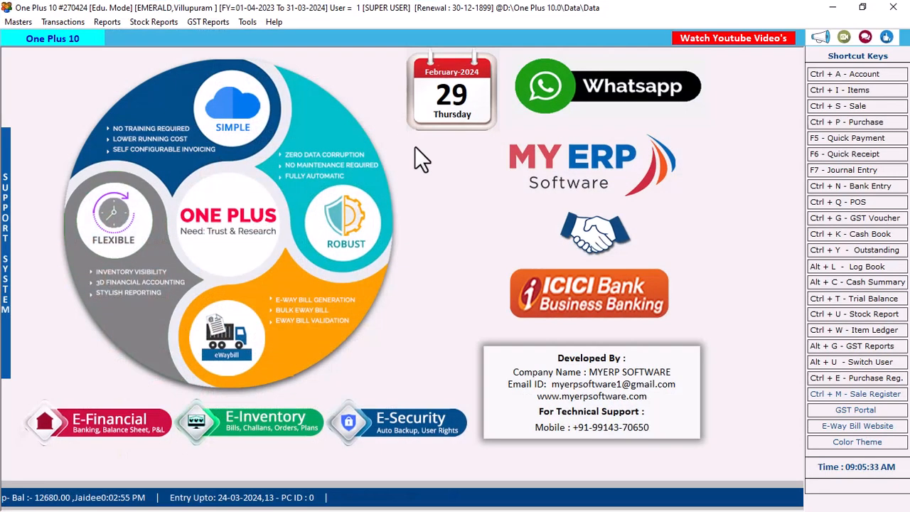
# View the GST Reports list of 14 return options, then close it and minimize One Plus 10.
pyautogui.click(205, 24)
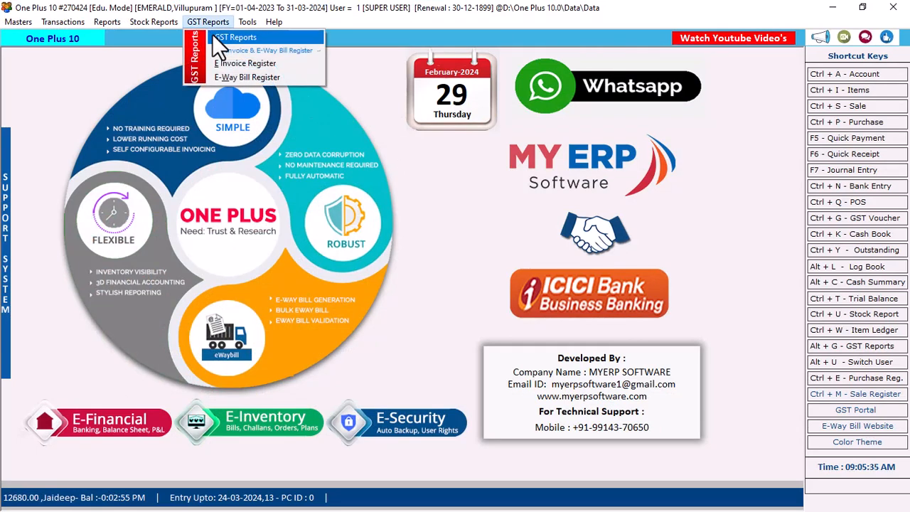
pyautogui.click(214, 36)
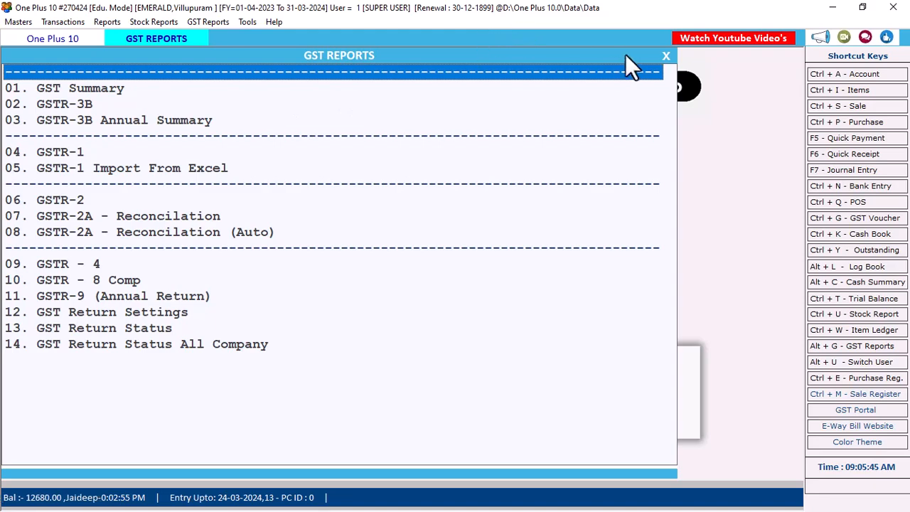
pyautogui.click(666, 55)
pyautogui.click(832, 7)
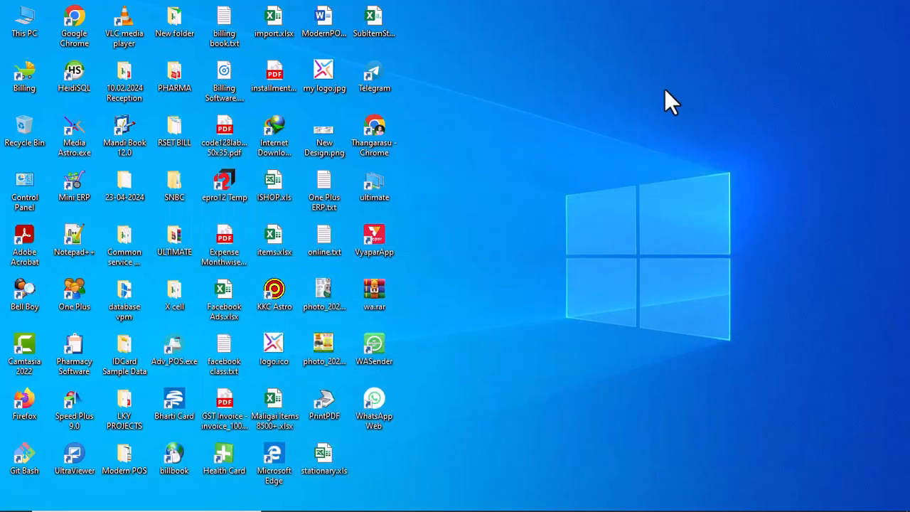